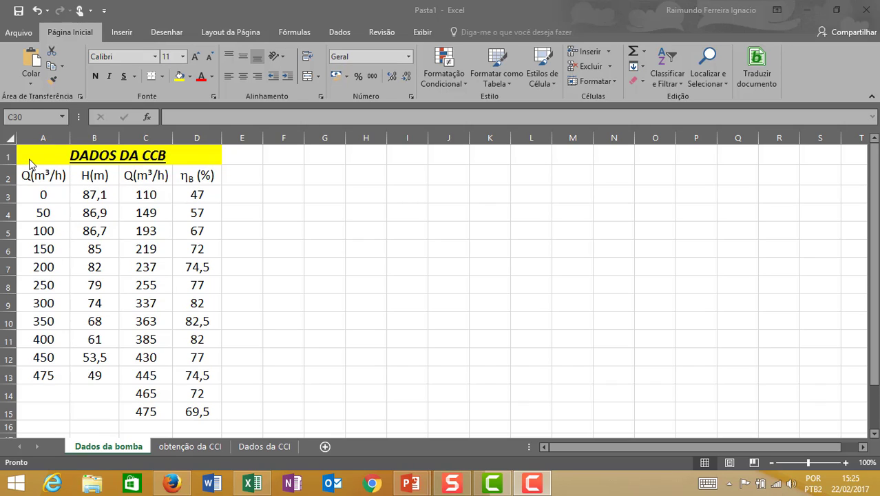
# Insert a plain scatter chart of H(m) against Q(m³/h) from A2:B13.
pyautogui.moveTo(38, 176); pyautogui.dragTo(78, 372)
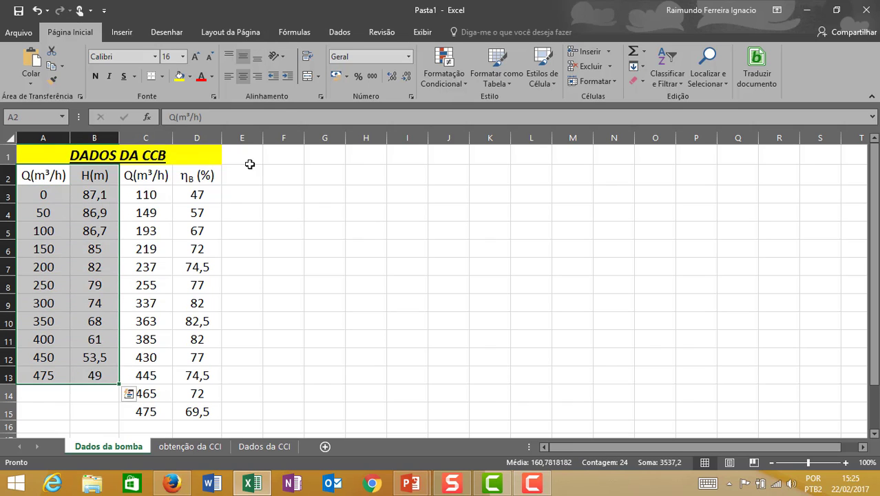
pyautogui.click(123, 33)
pyautogui.click(361, 84)
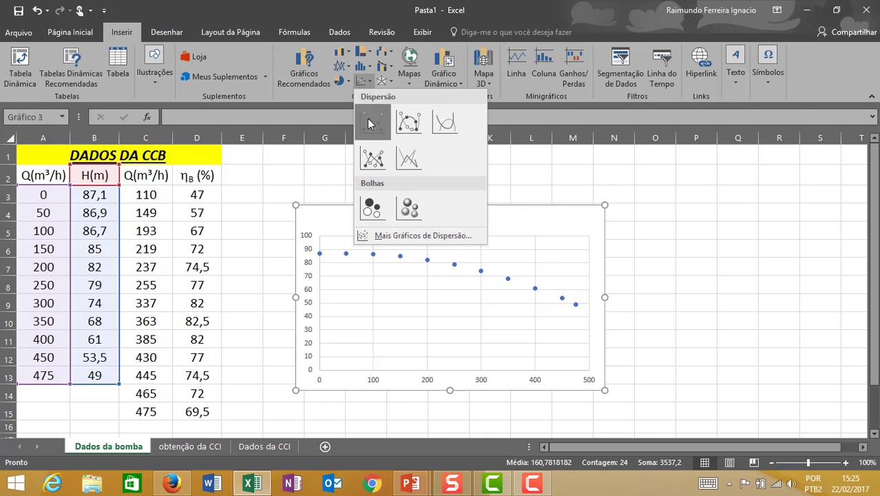
pyautogui.click(371, 121)
# Move the chart to a new chart sheet named 'ponto de trabalho'.
pyautogui.rightClick(335, 218)
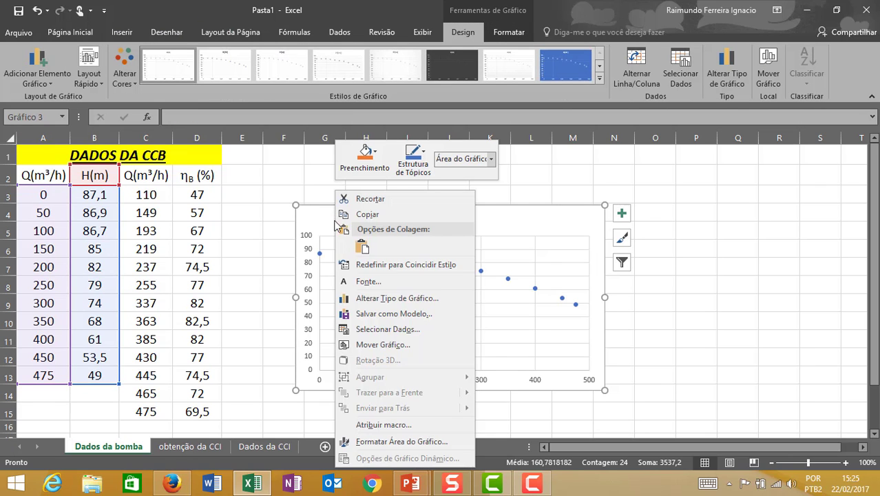
pyautogui.click(365, 345)
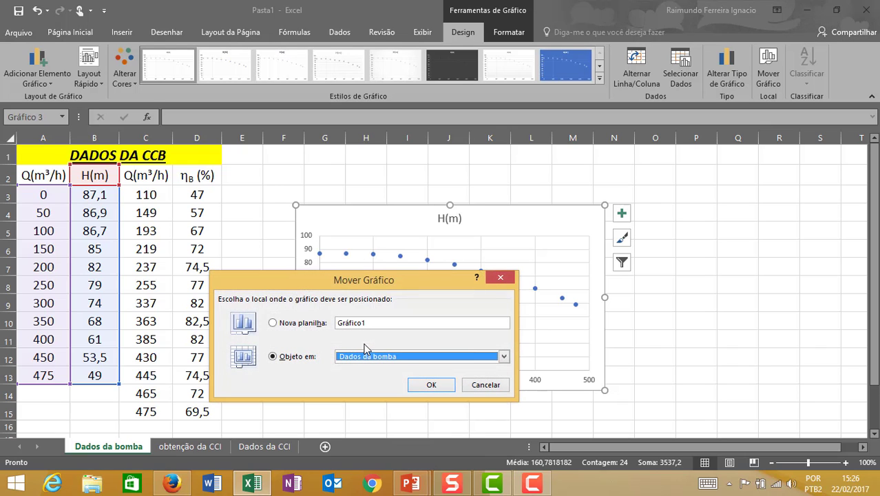
pyautogui.click(273, 324)
pyautogui.write('ponto de')
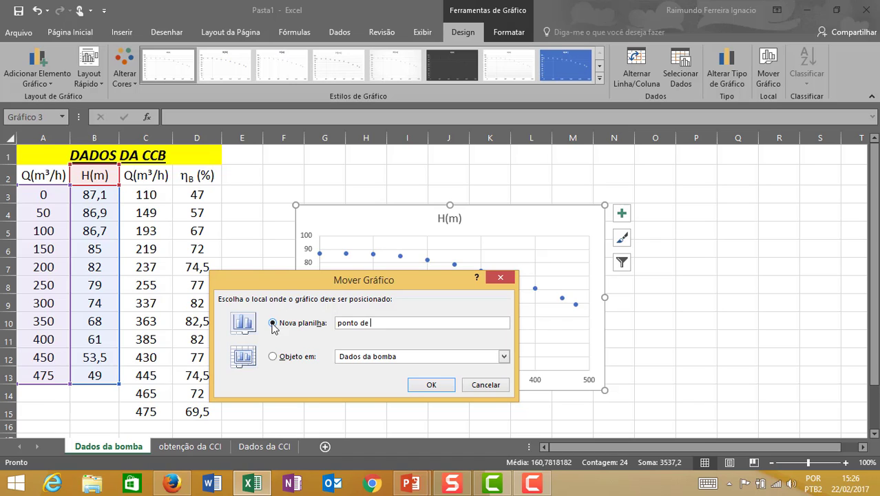
pyautogui.write(' trabalho')
pyautogui.click(437, 388)
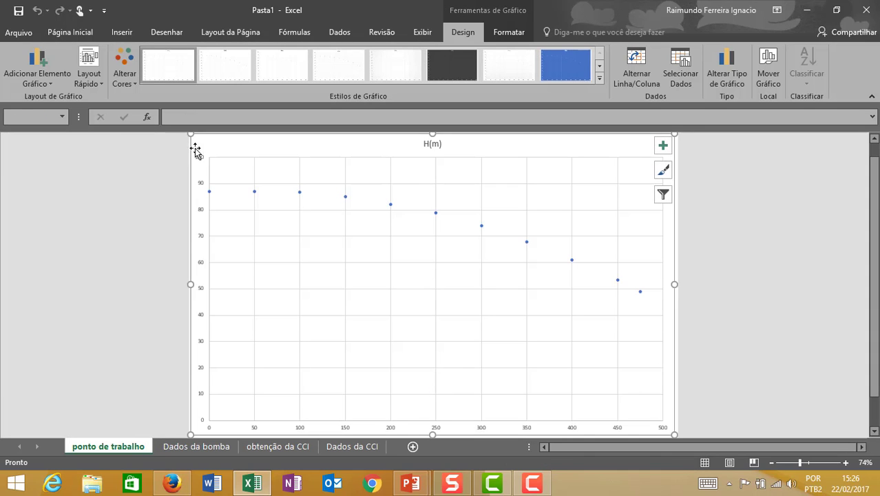
# Apply Layout Rápido 10, then set the vertical axis numbers to 14 pt and its title to 16 pt.
pyautogui.click(91, 81)
pyautogui.click(93, 215)
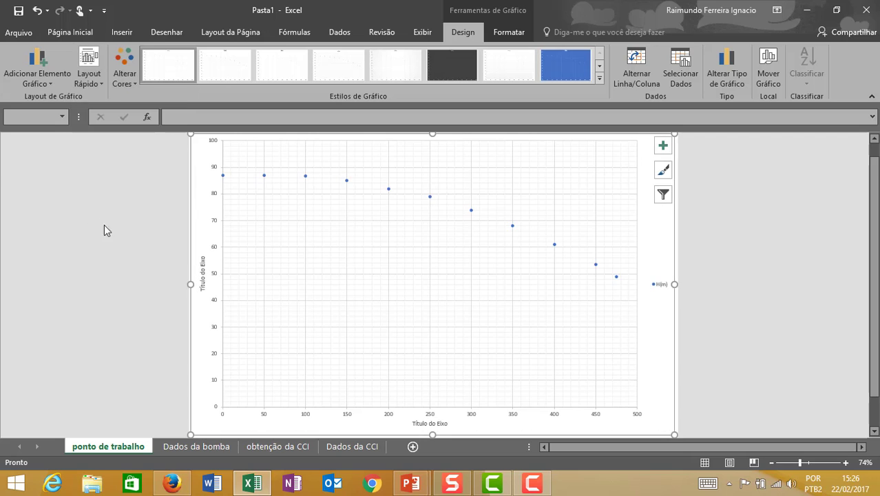
pyautogui.click(213, 244)
pyautogui.click(74, 32)
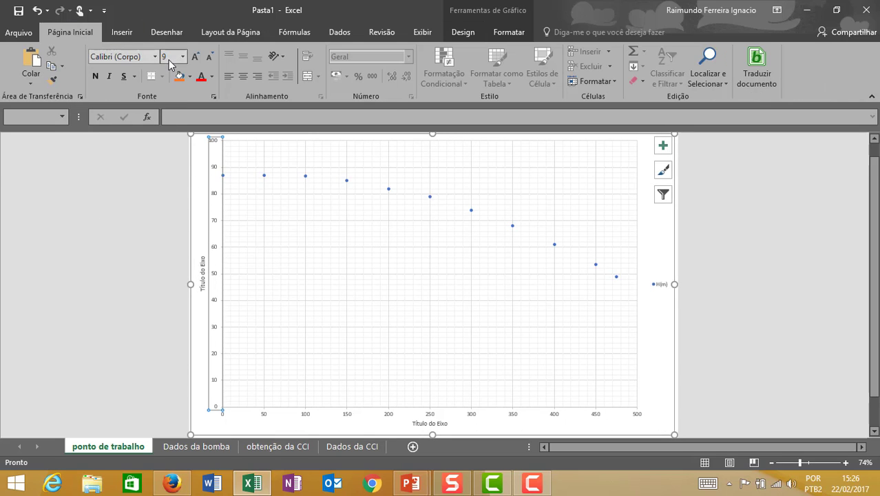
pyautogui.click(182, 56)
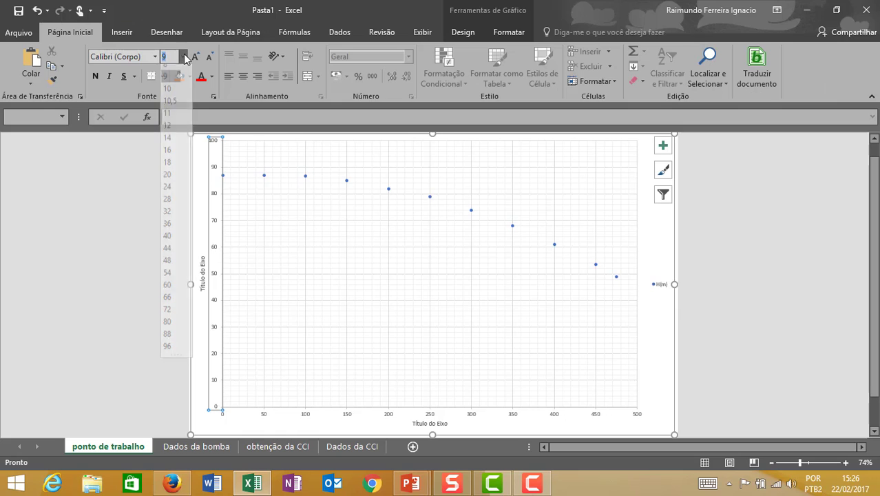
pyautogui.click(171, 146)
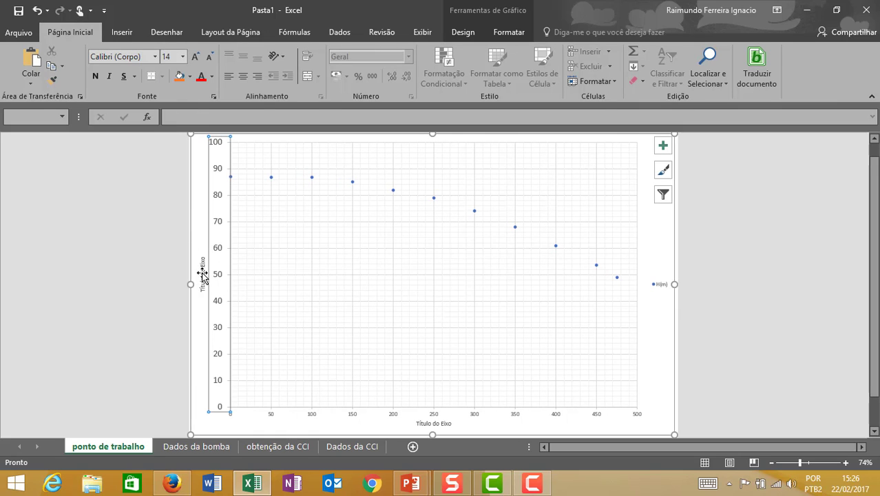
pyautogui.click(203, 270)
pyautogui.click(182, 56)
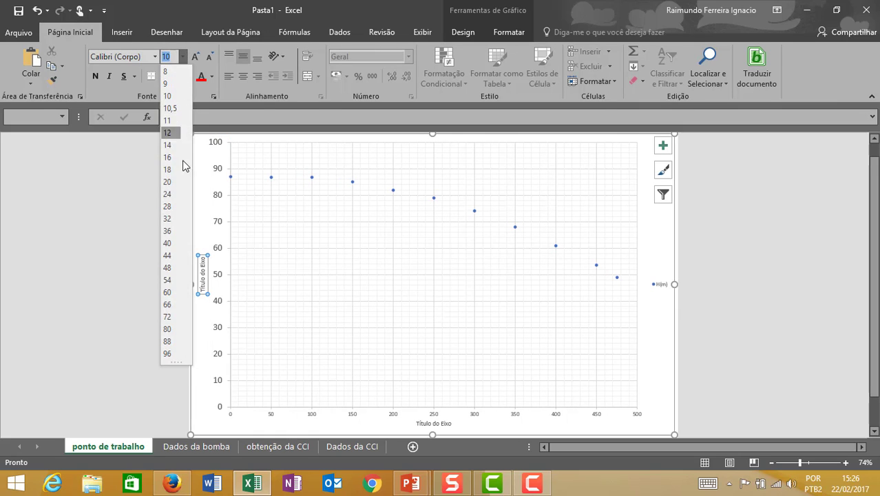
pyautogui.click(173, 158)
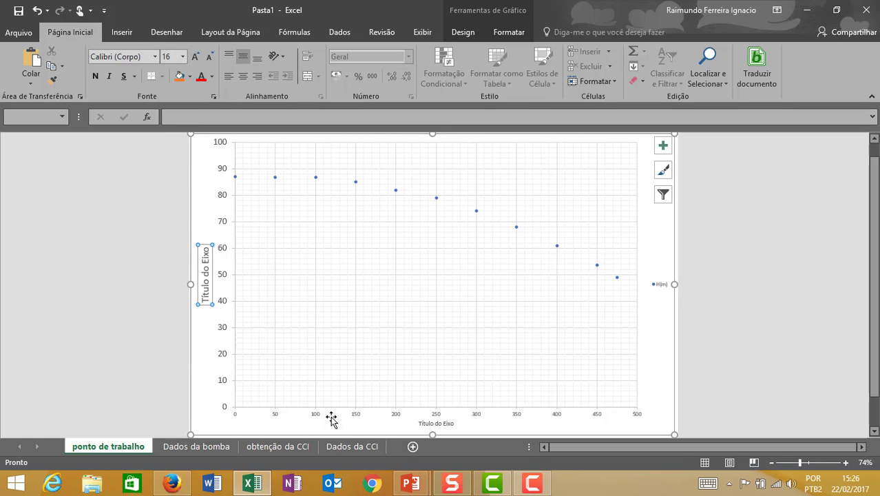
# Set the horizontal axis numbers to 14 pt and its title to 16 pt.
pyautogui.click(352, 413)
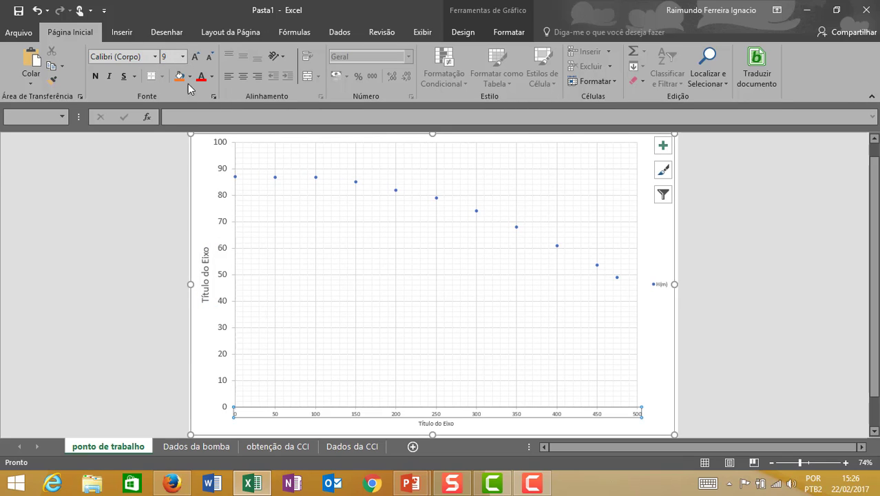
pyautogui.click(182, 57)
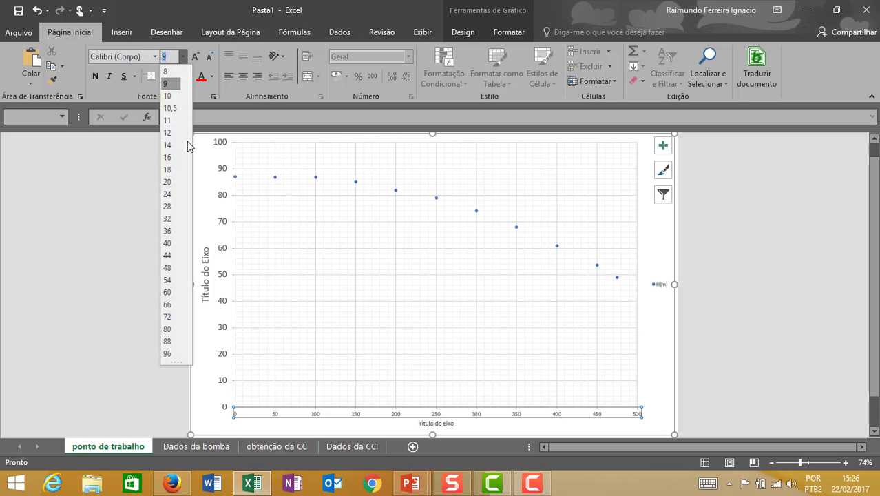
pyautogui.click(173, 145)
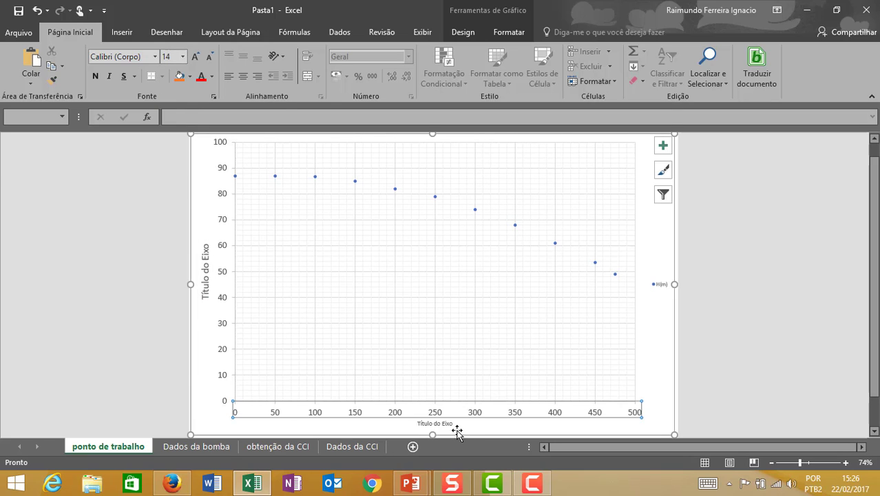
pyautogui.click(422, 423)
pyautogui.click(182, 57)
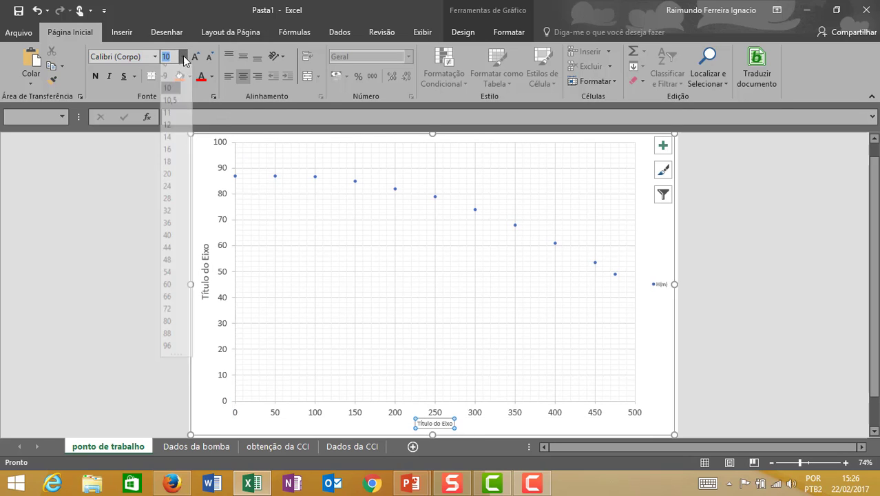
pyautogui.click(167, 157)
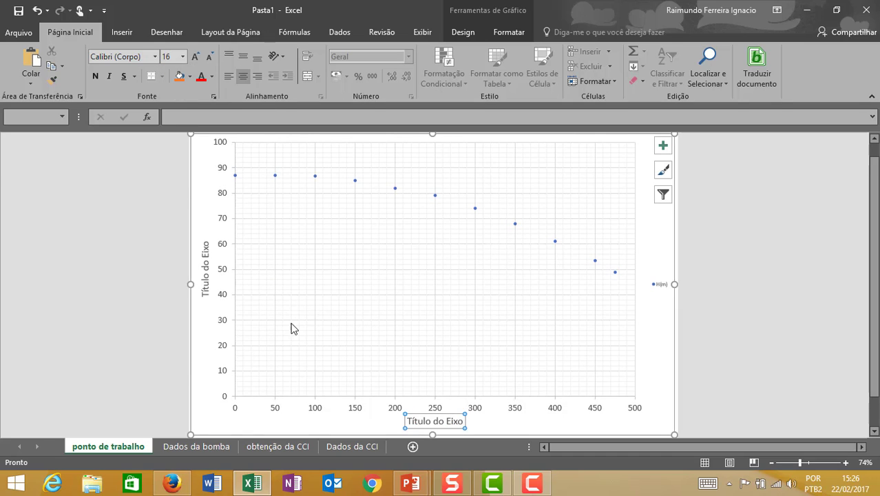
# Position the legend at the bottom (Inferior) of the chart.
pyautogui.click(660, 285)
pyautogui.click(681, 388)
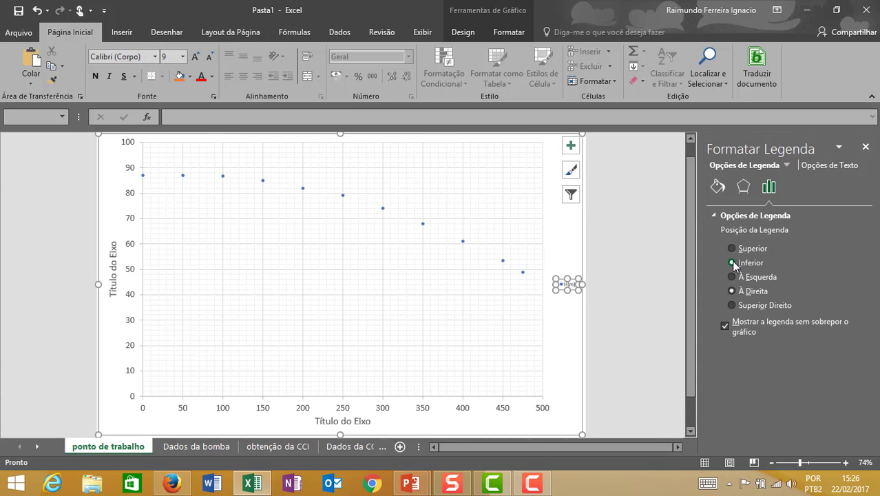
pyautogui.click(733, 263)
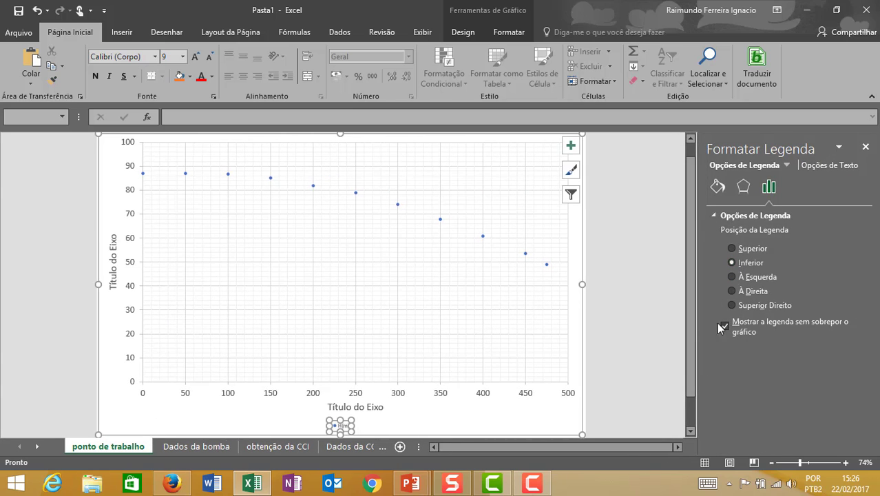
pyautogui.click(865, 146)
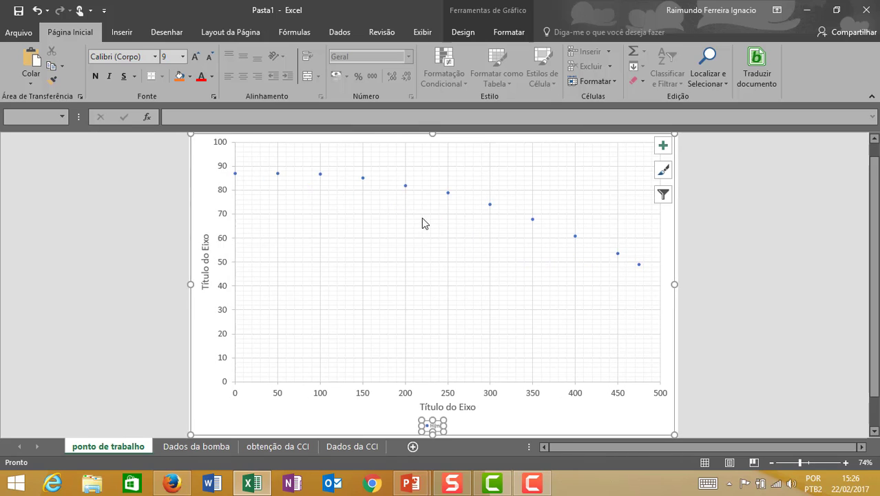
pyautogui.click(205, 256)
# Retitle the vertical axis 'H(m) e hB(%)' with Symbol font so h shows as η.
pyautogui.click(206, 255)
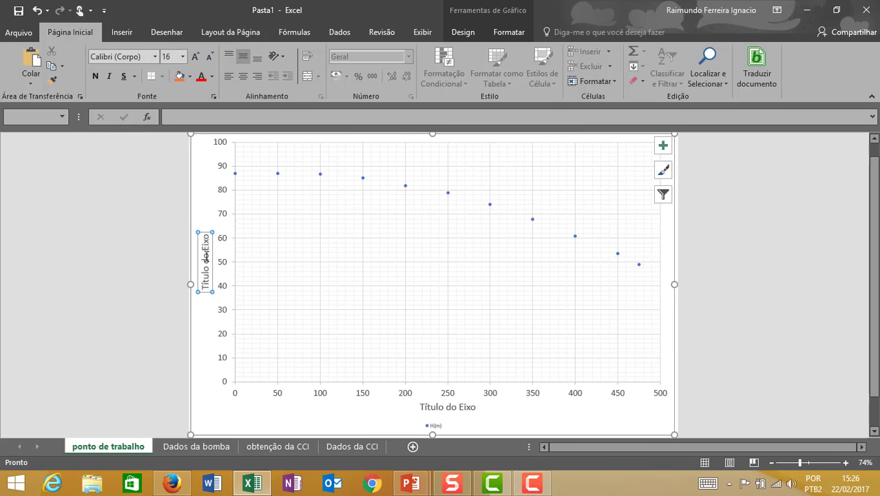
pyautogui.write('H(m')
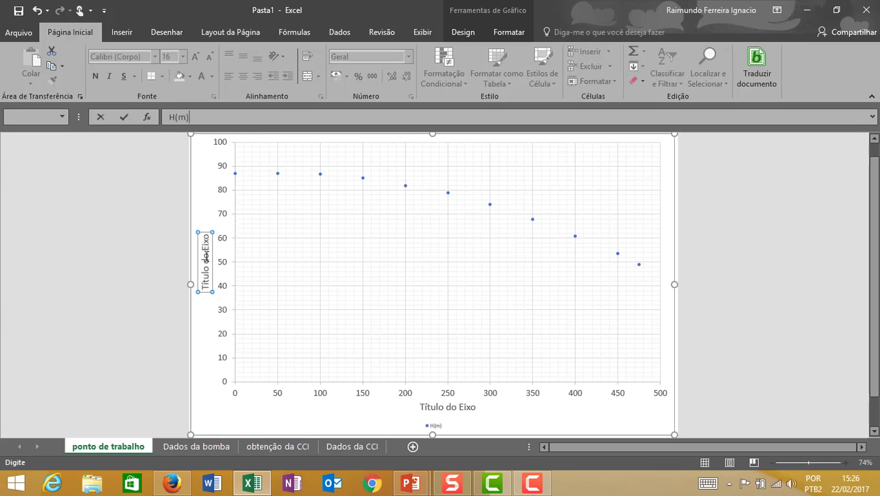
pyautogui.write(') e hB(%')
pyautogui.press('Return')
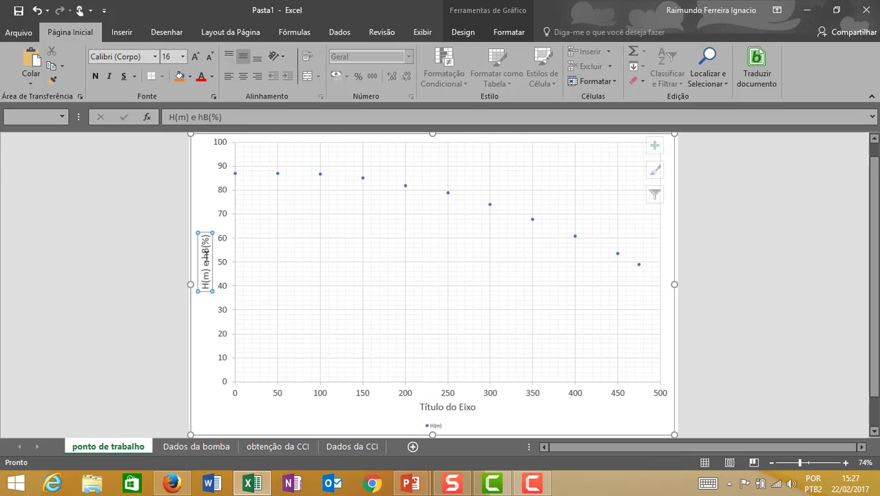
pyautogui.click(206, 256)
pyautogui.click(154, 56)
pyautogui.write('Sakkal Majalla')
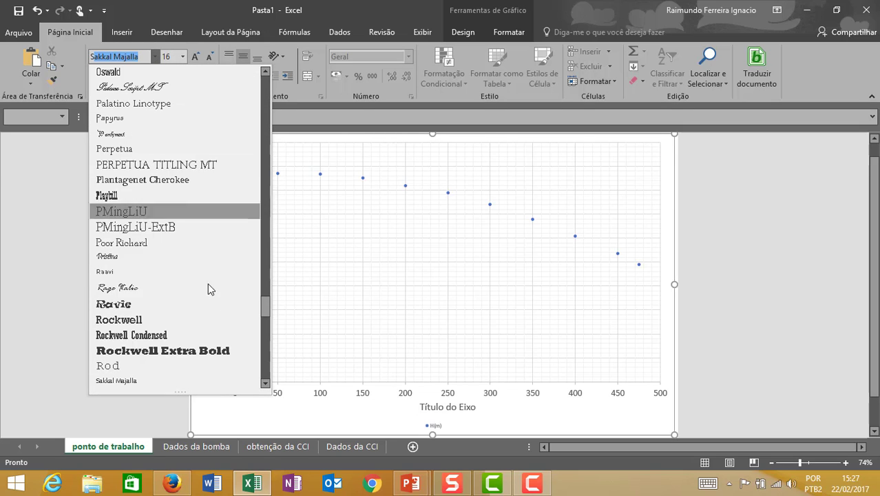
pyautogui.scroll(-5, 265, 383)
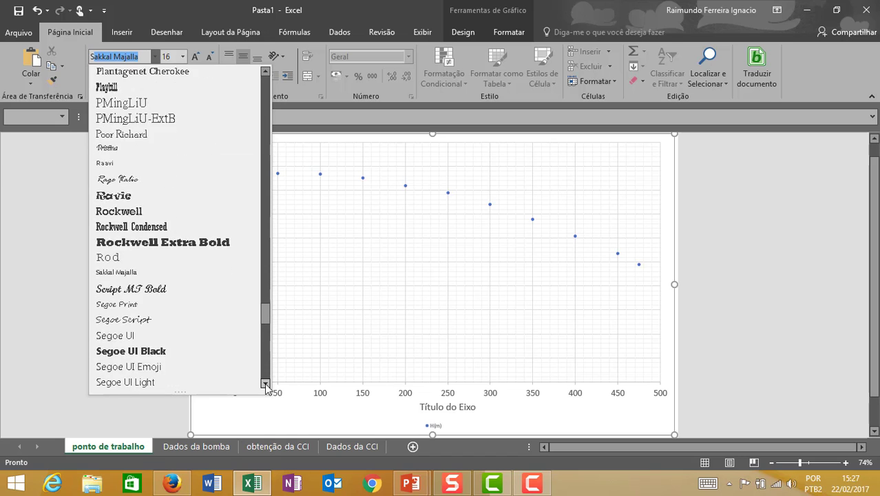
pyautogui.scroll(-7, 265, 384)
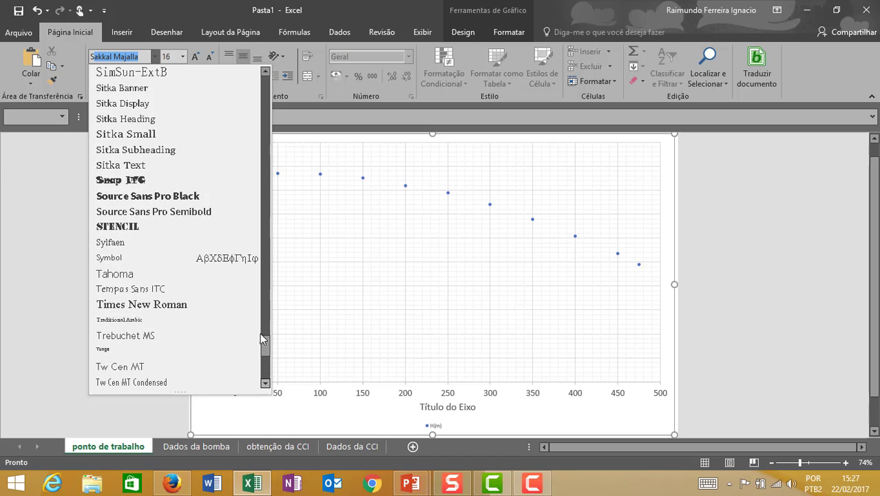
pyautogui.click(236, 259)
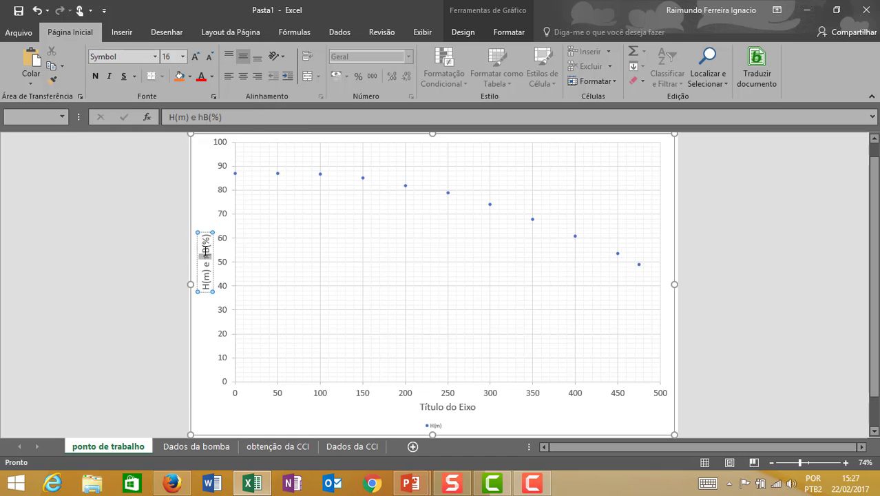
# Make the B after η in the vertical axis title a subscript.
pyautogui.moveTo(206, 251); pyautogui.dragTo(210, 240)
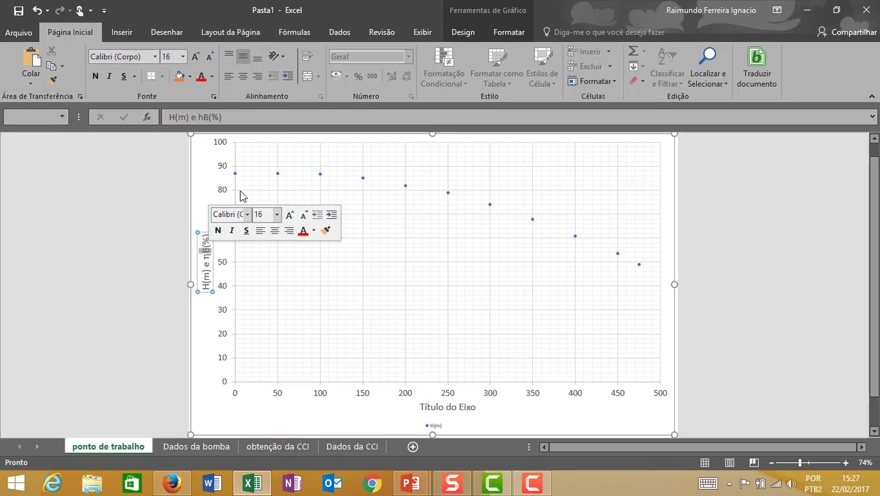
pyautogui.click(214, 97)
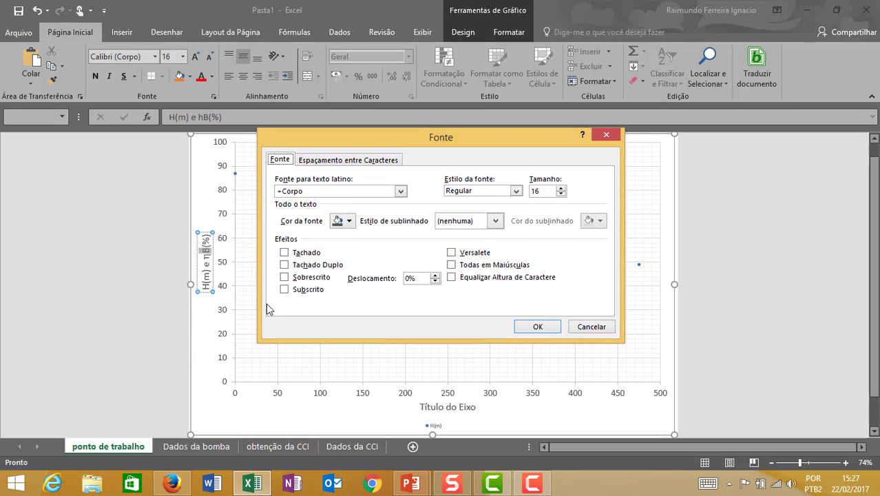
pyautogui.click(284, 289)
pyautogui.click(536, 326)
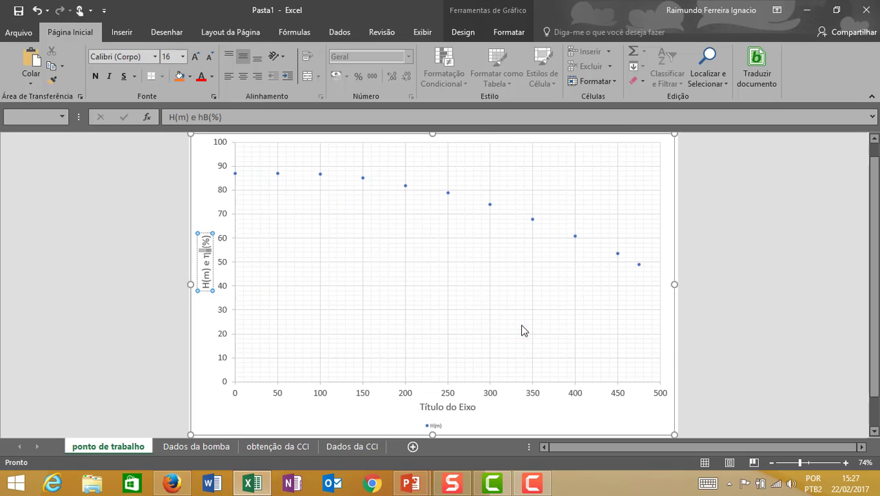
# Title the horizontal axis 'Q(m³/h)' and set the H(m) legend font size to 16.
pyautogui.click(440, 408)
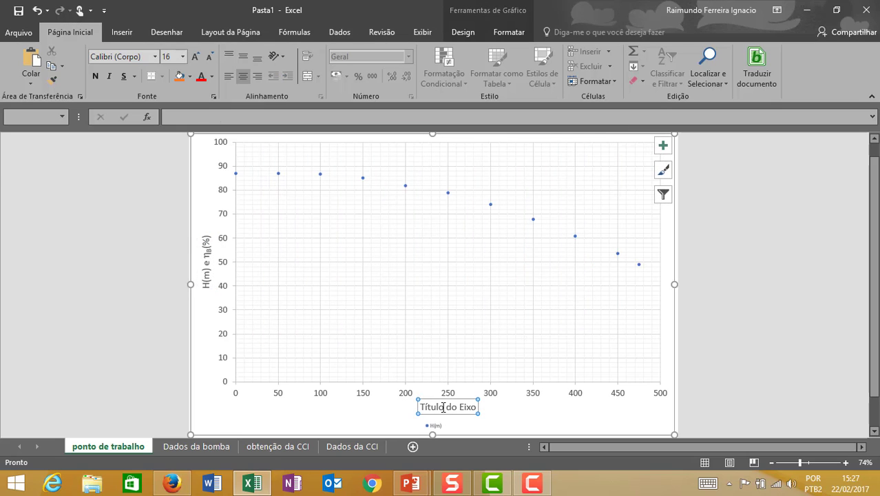
pyautogui.write('Q(m³/h')
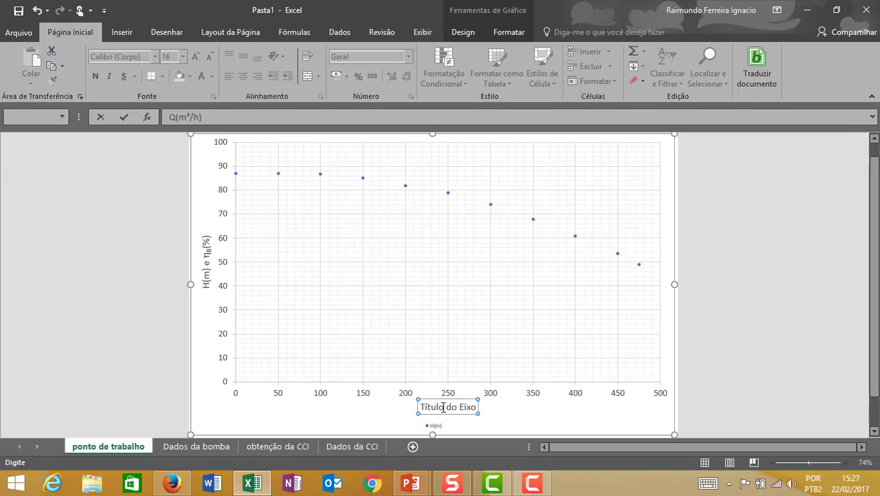
pyautogui.press('Return')
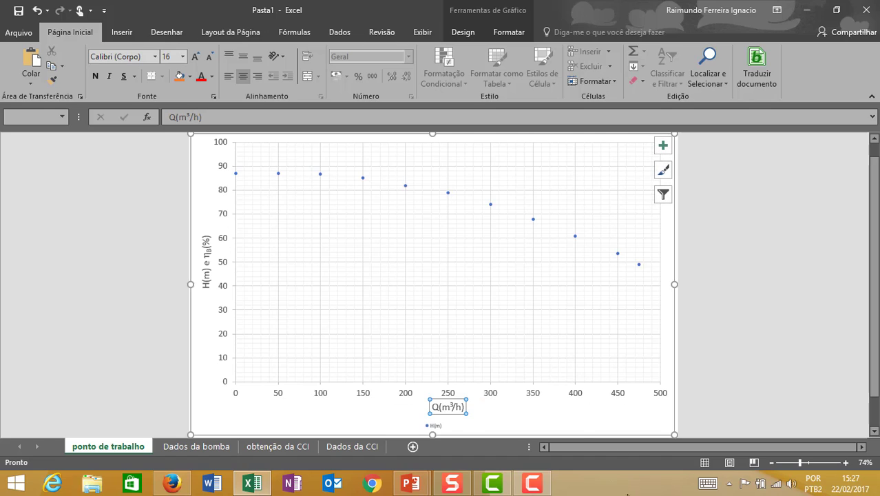
pyautogui.click(435, 427)
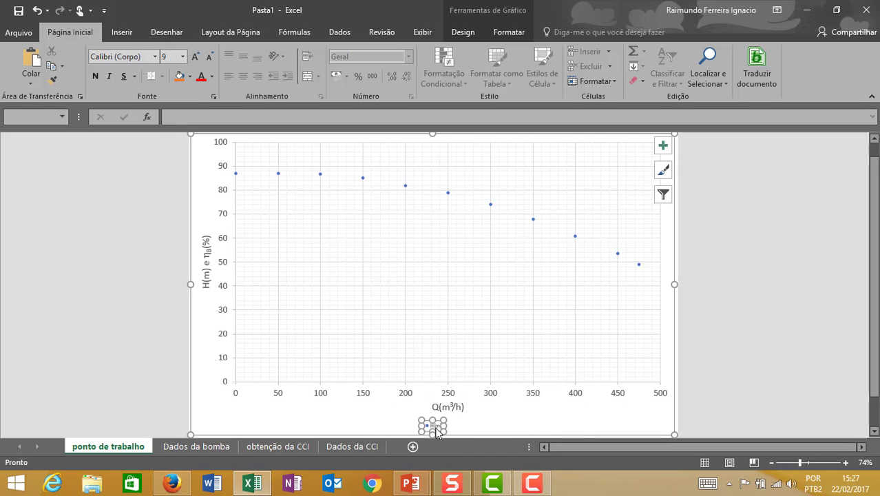
pyautogui.click(182, 57)
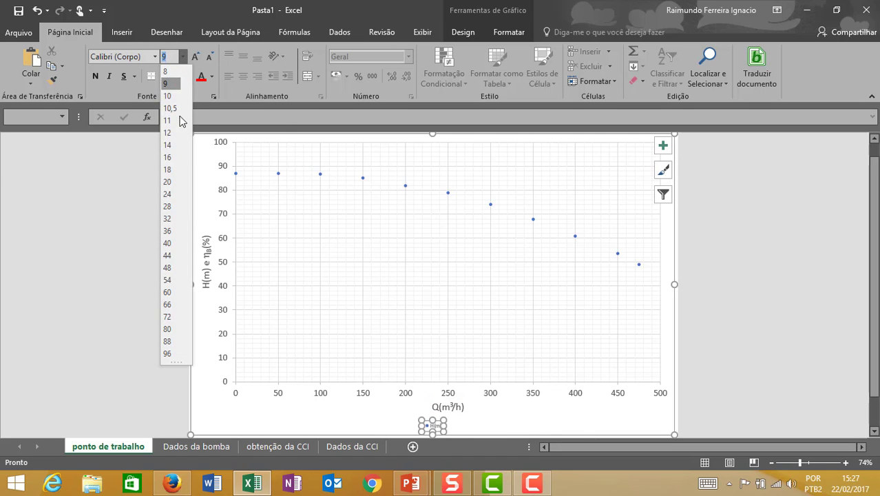
pyautogui.click(173, 157)
pyautogui.click(768, 366)
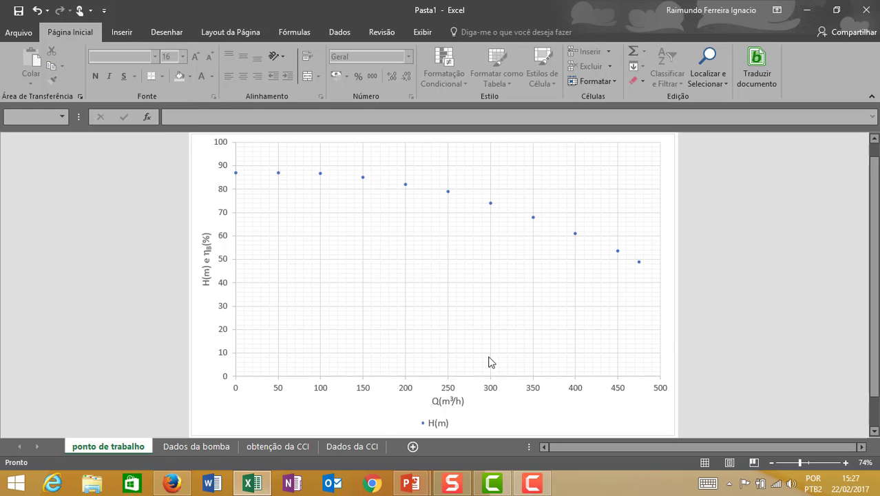
# Add an order-2 polynomial trendline to H(m) with intercept 87,1, showing equation and R².
pyautogui.rightClick(449, 193)
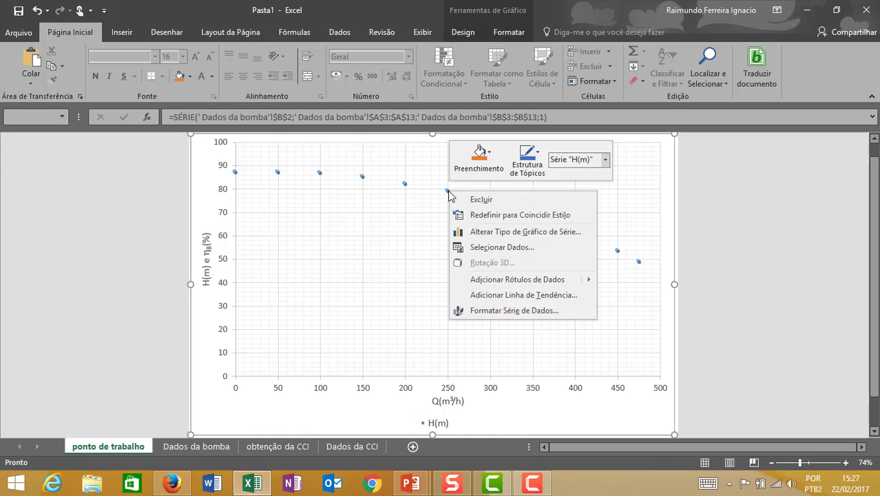
pyautogui.click(509, 295)
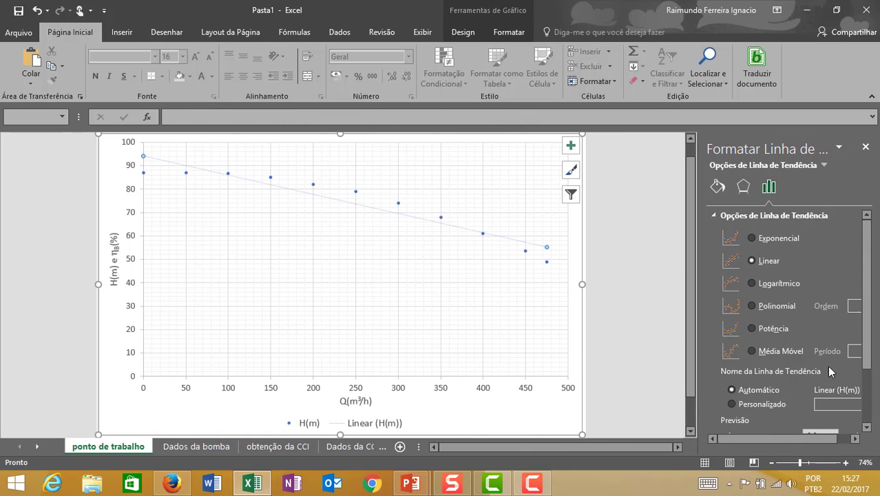
pyautogui.click(751, 306)
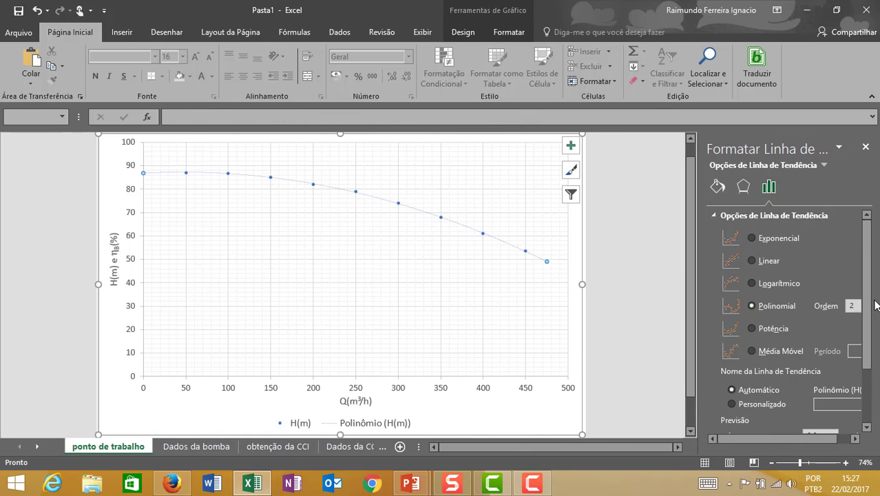
pyautogui.scroll(-3, 722, 378)
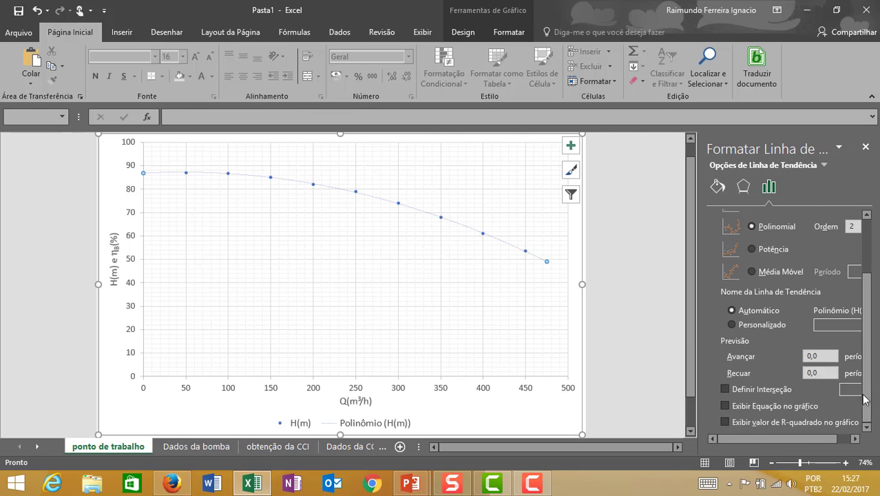
pyautogui.click(726, 389)
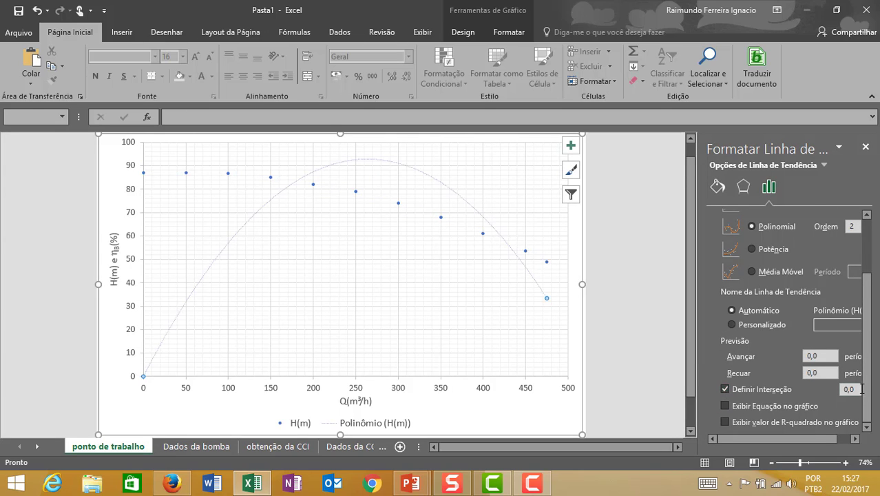
pyautogui.moveTo(856, 389); pyautogui.dragTo(840, 391)
pyautogui.click(725, 405)
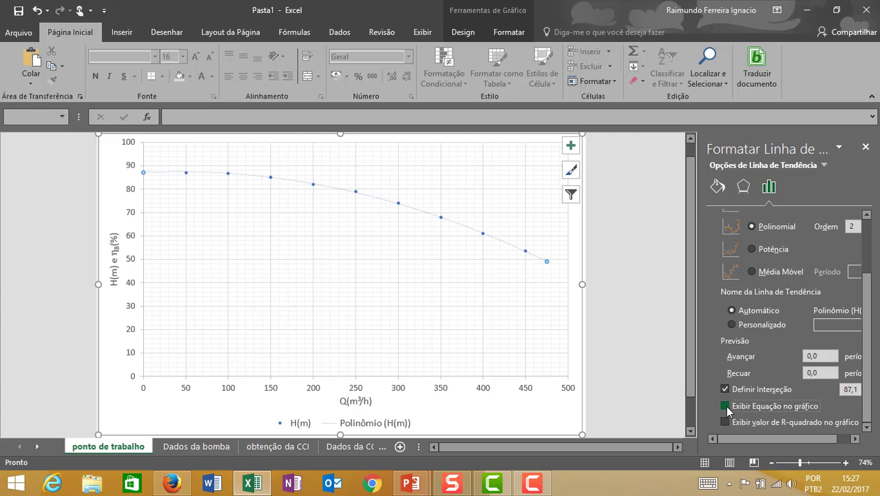
pyautogui.click(724, 421)
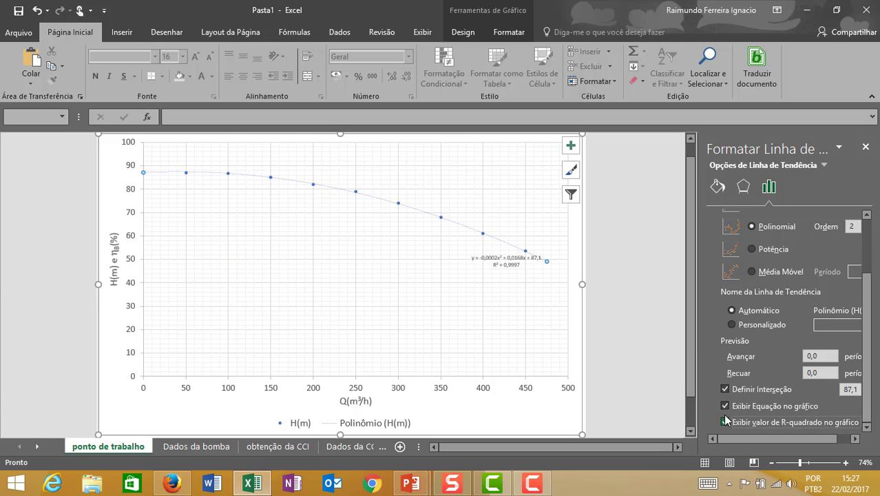
pyautogui.click(510, 262)
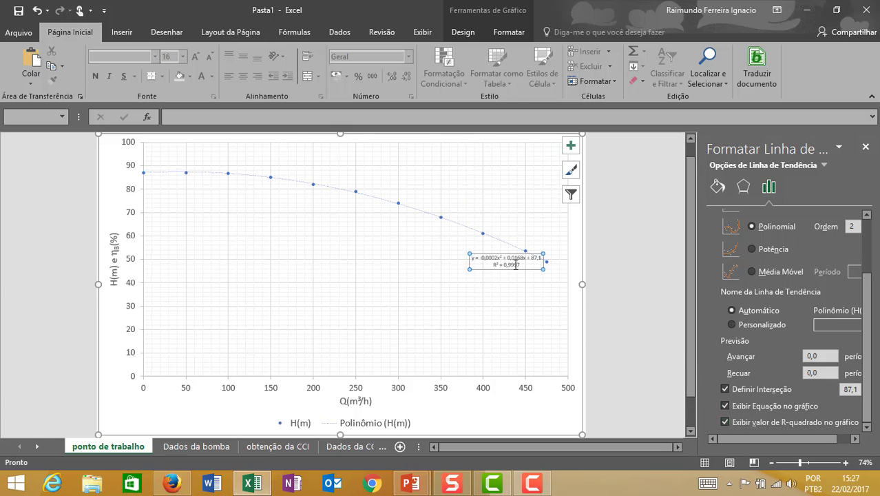
# Format the trendline equation label as bold blue 14-pt text.
pyautogui.click(183, 56)
pyautogui.click(168, 146)
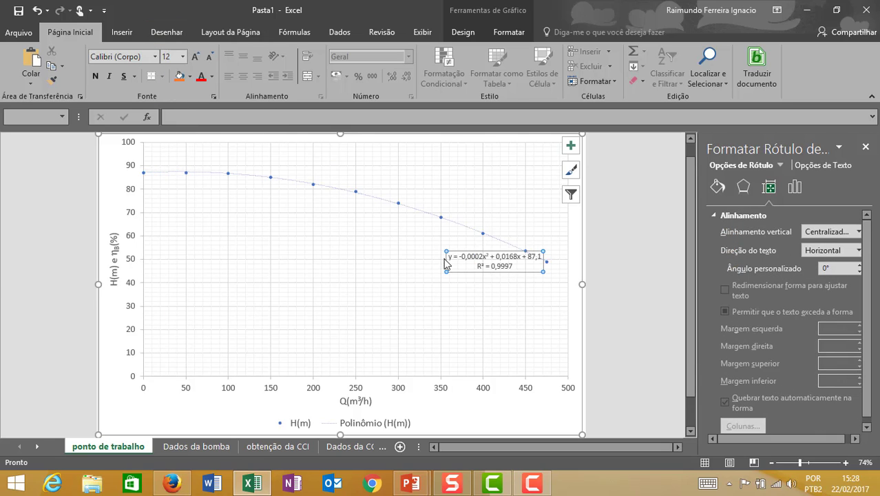
pyautogui.click(212, 76)
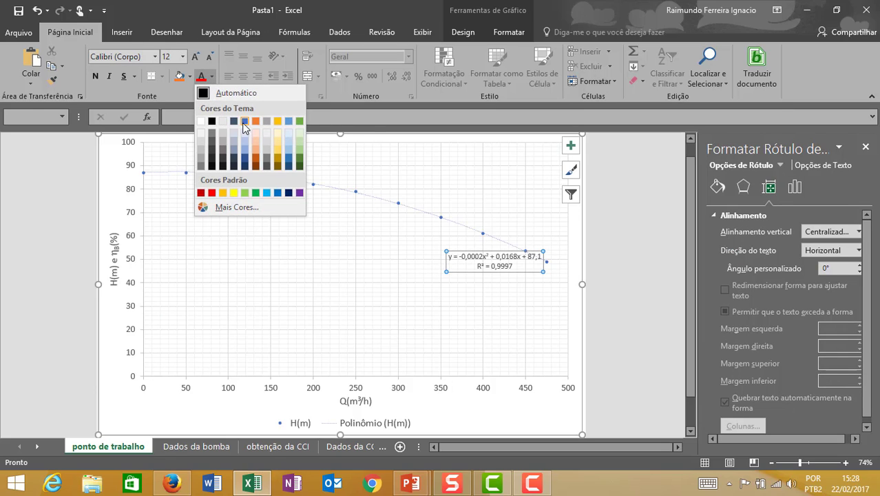
pyautogui.click(288, 166)
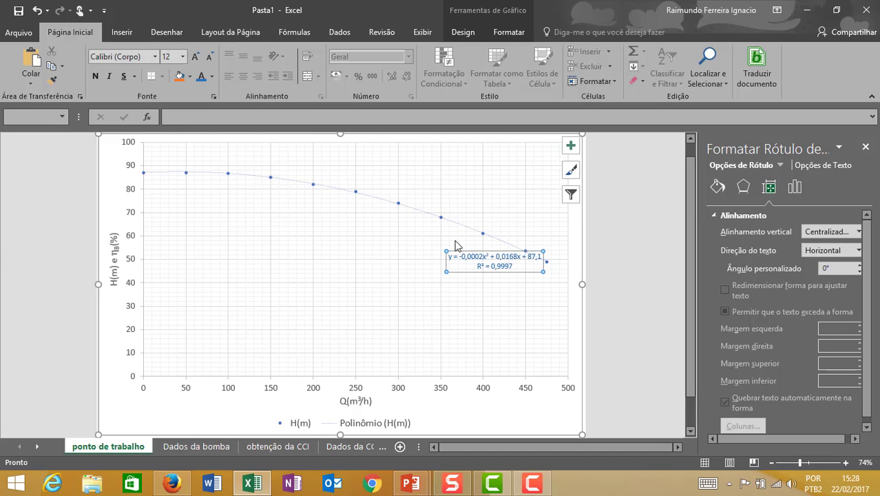
pyautogui.click(95, 77)
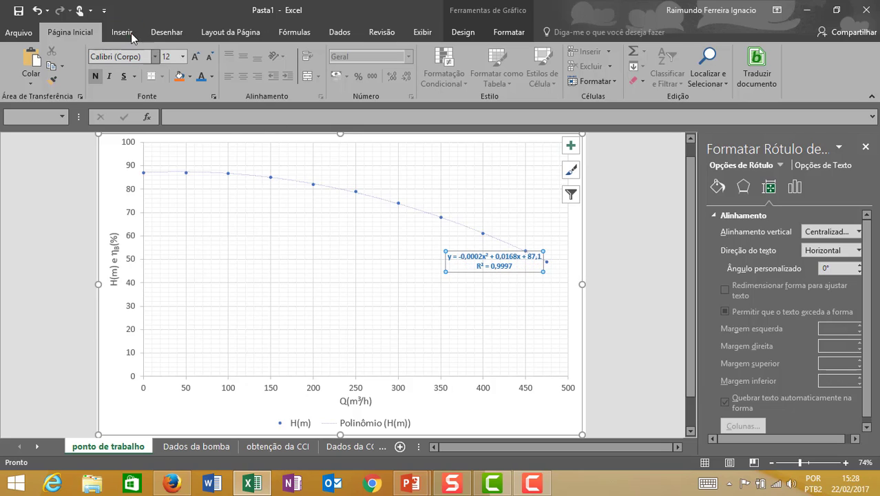
pyautogui.click(182, 56)
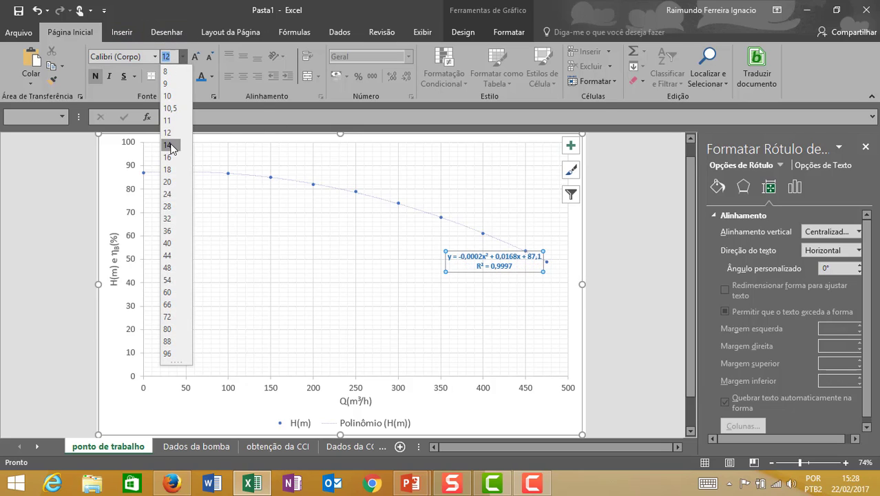
pyautogui.click(169, 145)
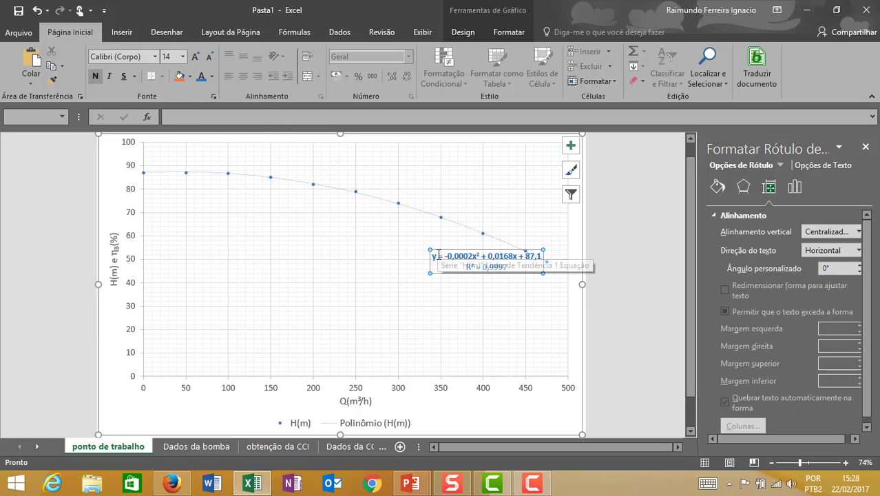
# Rewrite the label as HB = -0,0002Q² + 0,0168Q + 87,1 and move it to the plot's top-left.
pyautogui.moveTo(438, 255); pyautogui.dragTo(429, 256)
pyautogui.write('H')
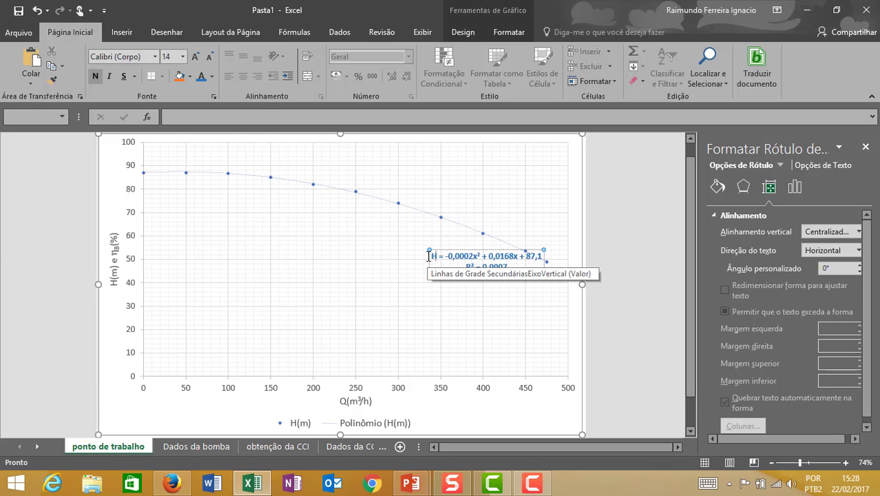
pyautogui.write('B')
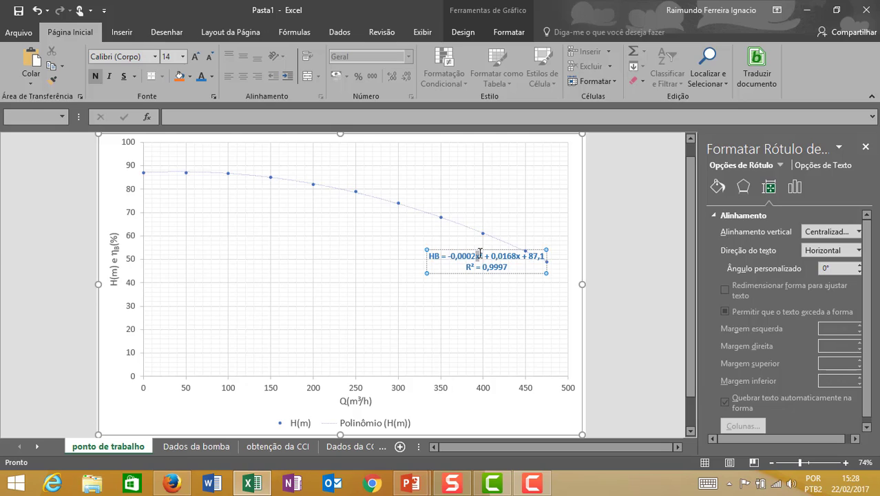
pyautogui.write('Q')
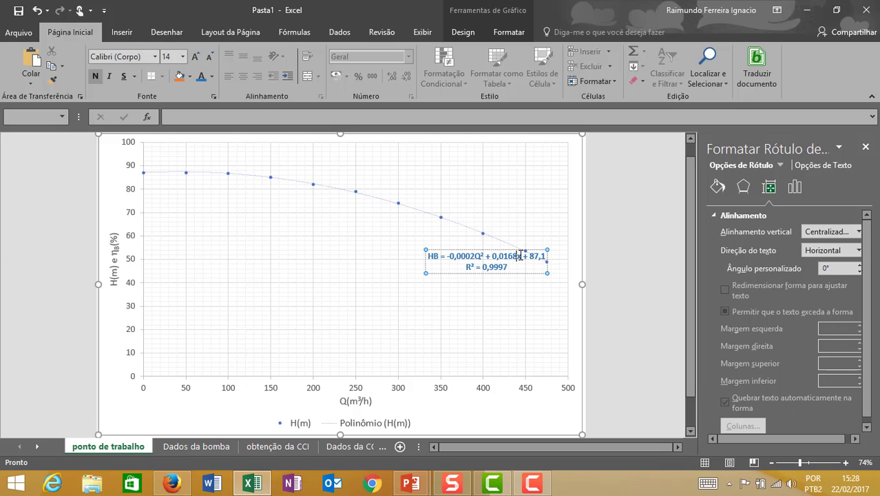
pyautogui.write('Q')
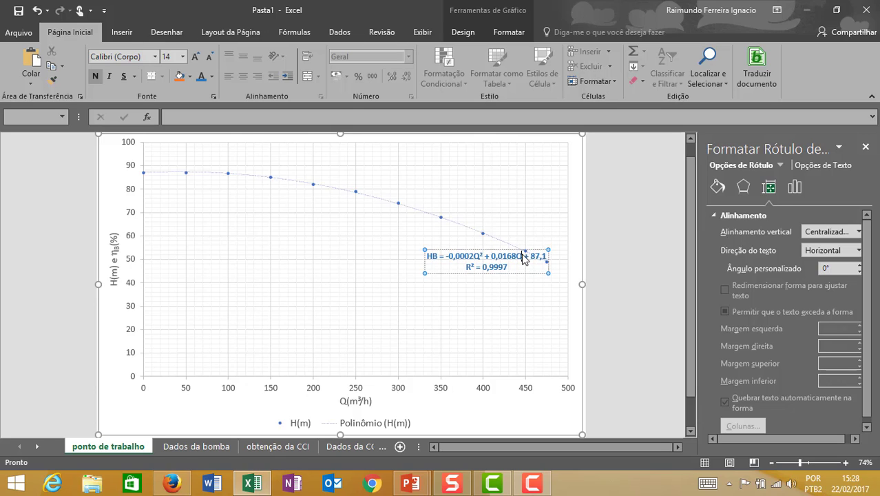
pyautogui.click(439, 253)
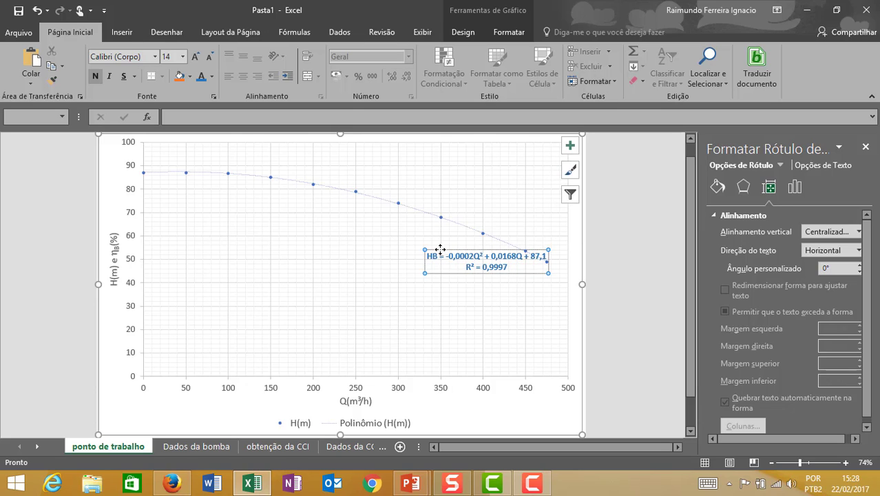
pyautogui.moveTo(444, 252); pyautogui.dragTo(166, 143)
pyautogui.click(642, 266)
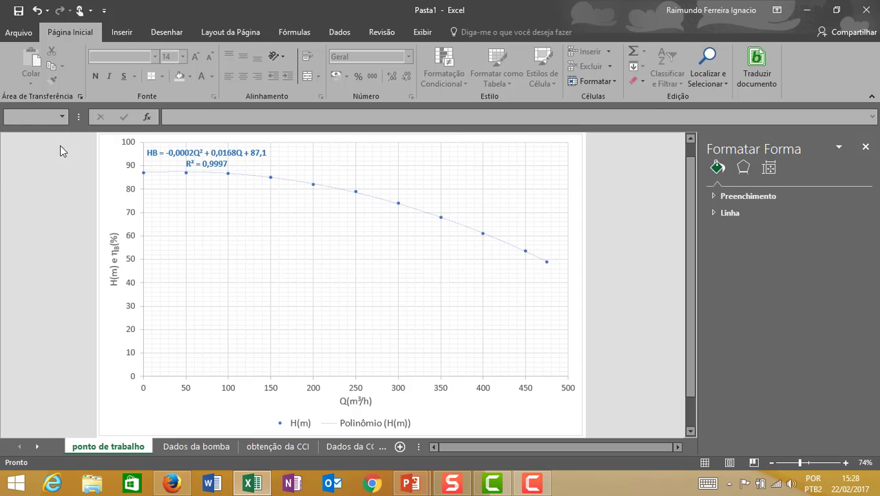
# Add the rendimento series with X values 'Dados da bomba'!C3:C15 and Y values D3:D15.
pyautogui.click(112, 180)
pyautogui.rightClick(113, 181)
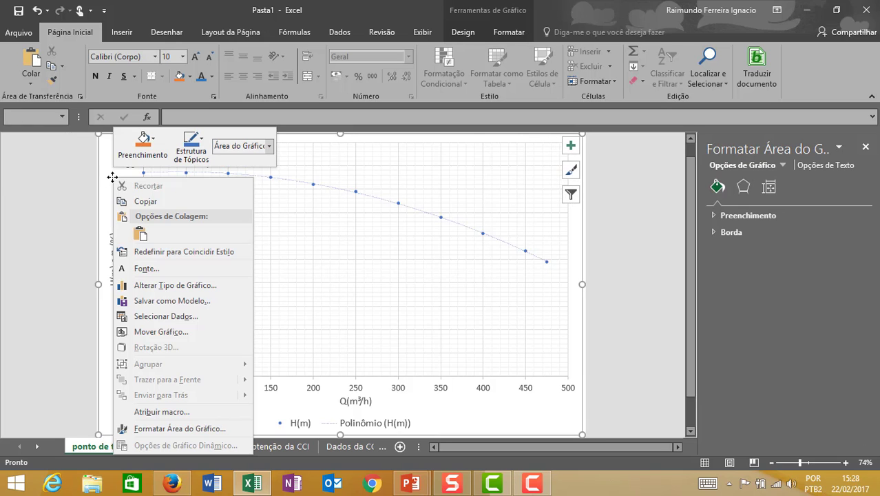
pyautogui.click(166, 316)
pyautogui.click(161, 335)
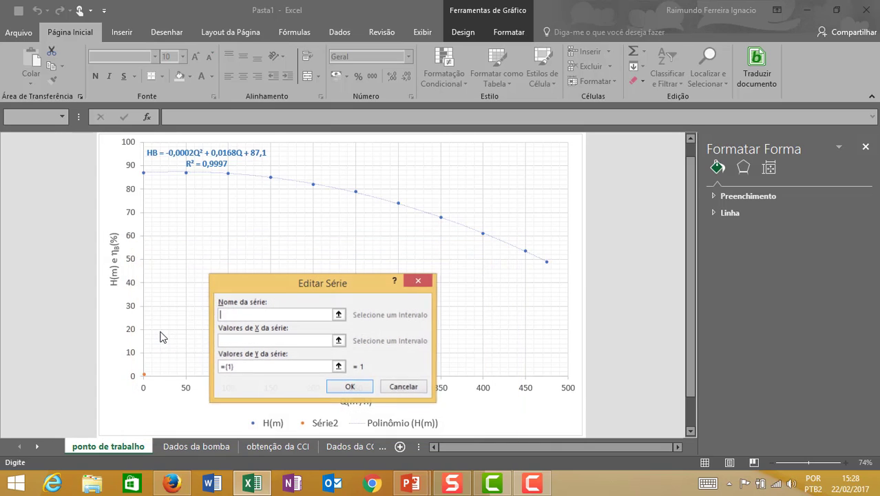
pyautogui.write('endimento')
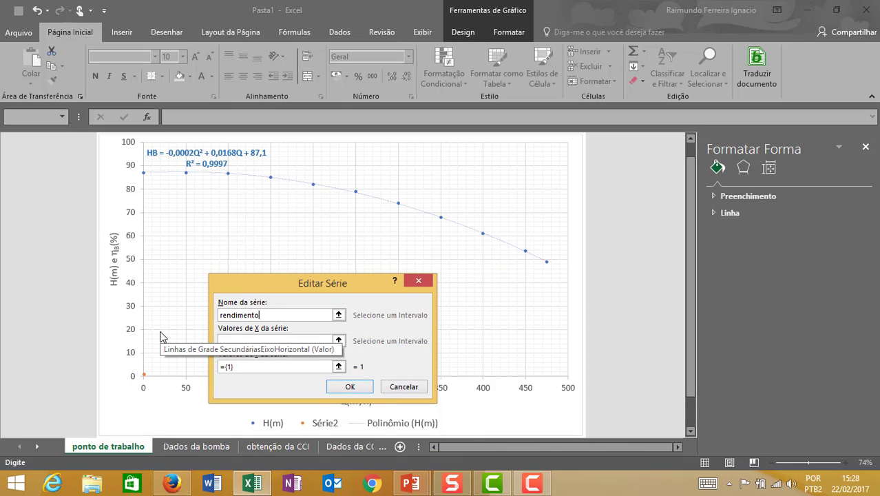
pyautogui.click(338, 340)
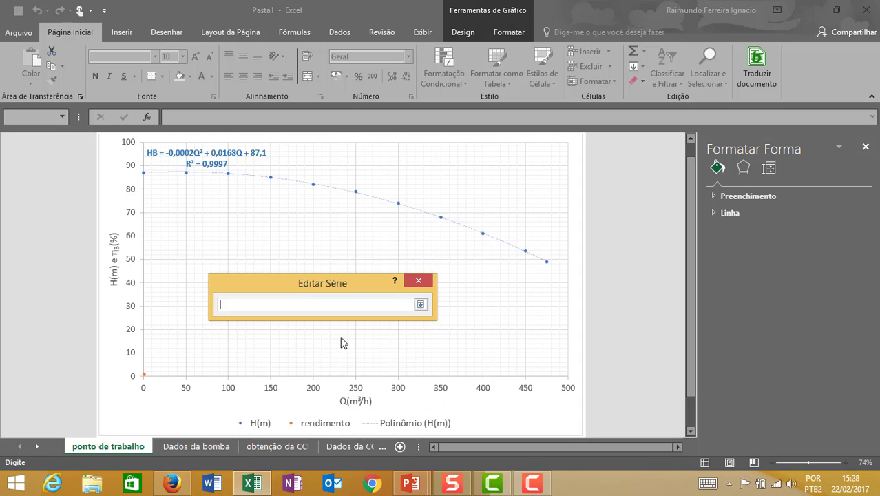
pyautogui.click(186, 447)
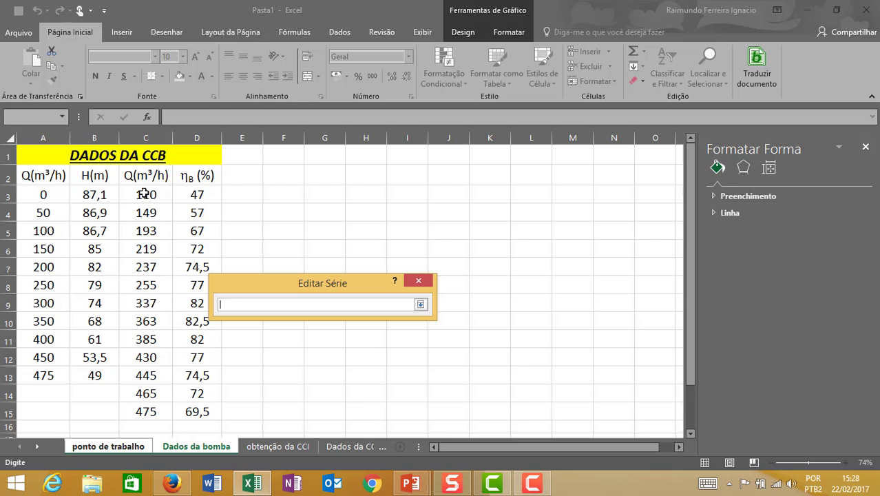
pyautogui.moveTo(144, 194); pyautogui.dragTo(148, 406)
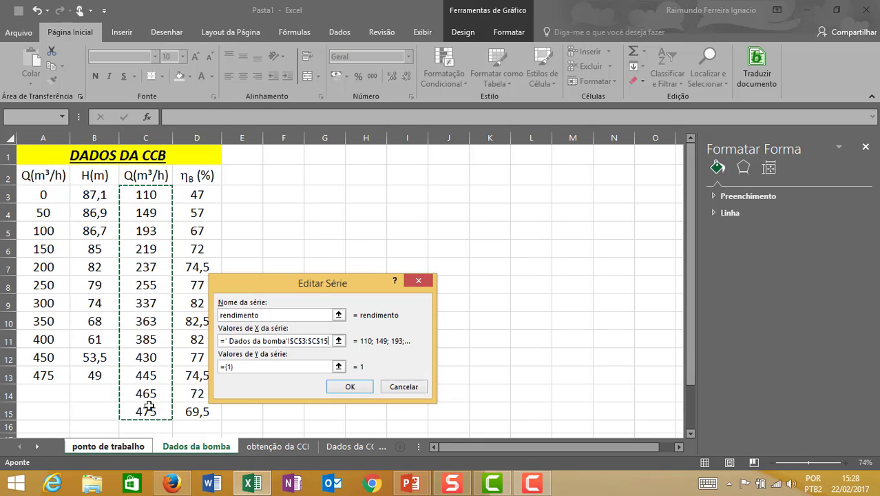
pyautogui.click(338, 368)
pyautogui.moveTo(201, 196); pyautogui.dragTo(176, 406)
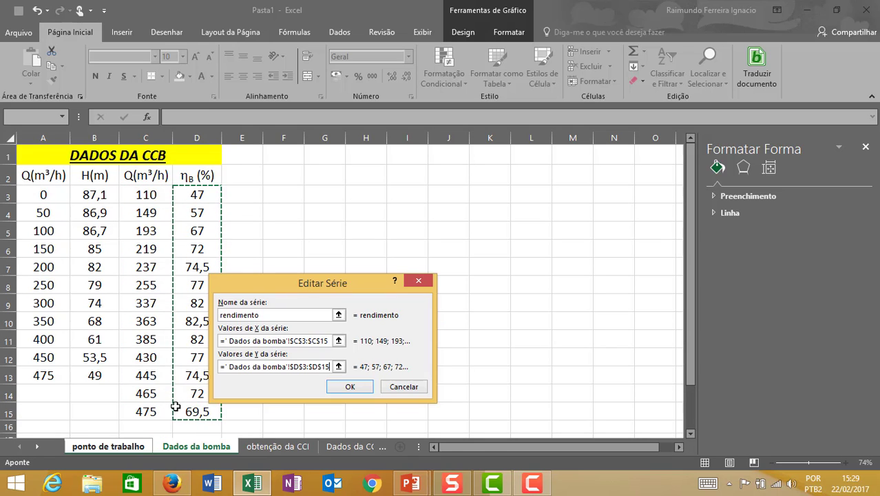
pyautogui.click(351, 387)
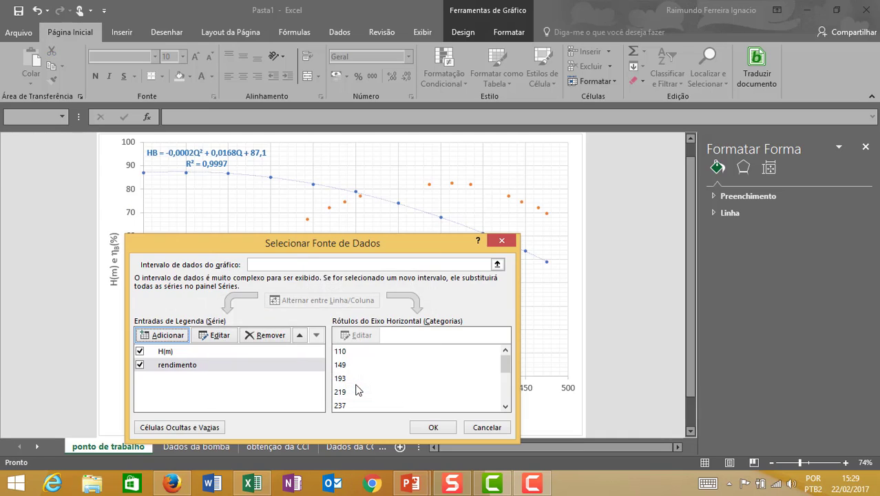
pyautogui.click(422, 422)
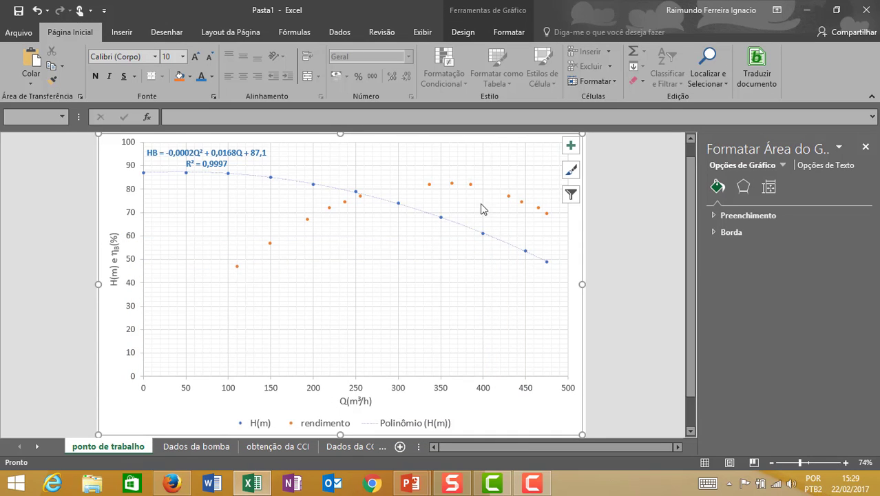
# Add an order-2 polynomial trendline to the rendimento points, displaying its equation and R².
pyautogui.rightClick(472, 185)
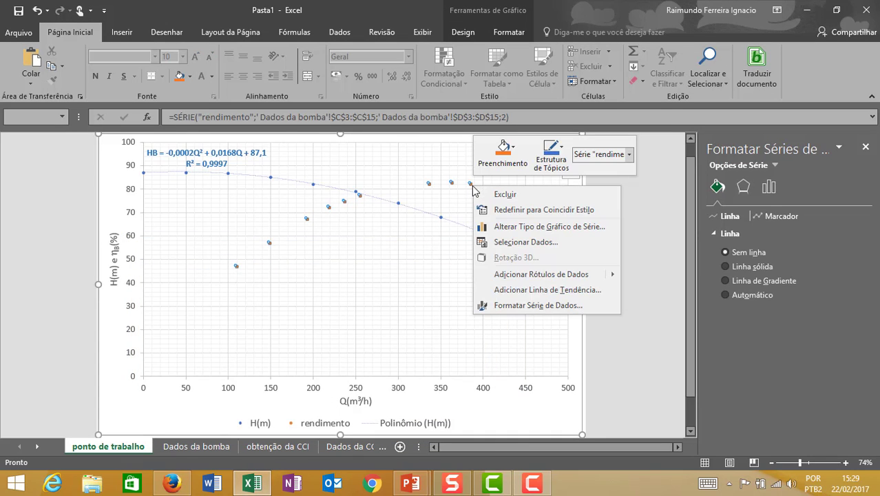
pyautogui.click(511, 289)
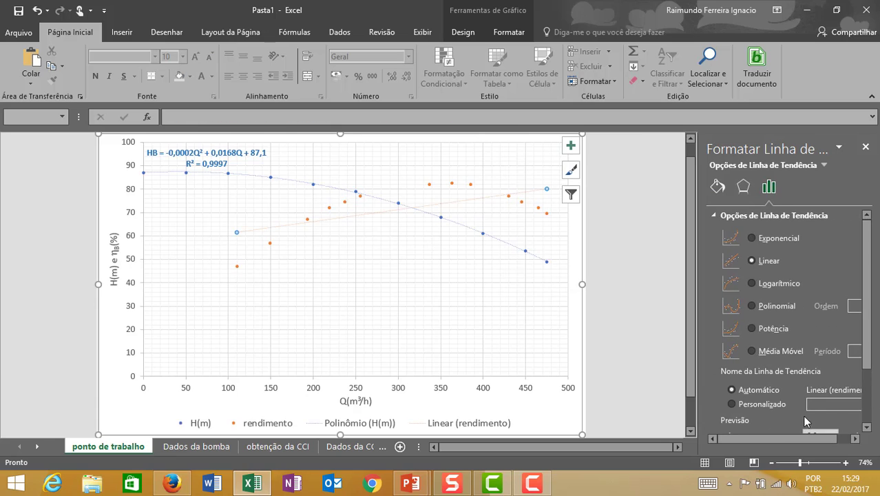
pyautogui.click(751, 306)
pyautogui.moveTo(869, 320); pyautogui.dragTo(868, 413)
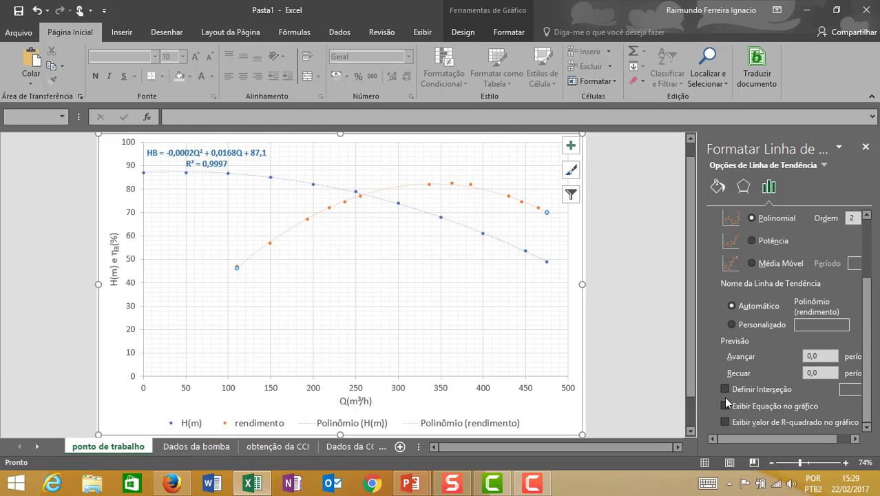
pyautogui.click(725, 408)
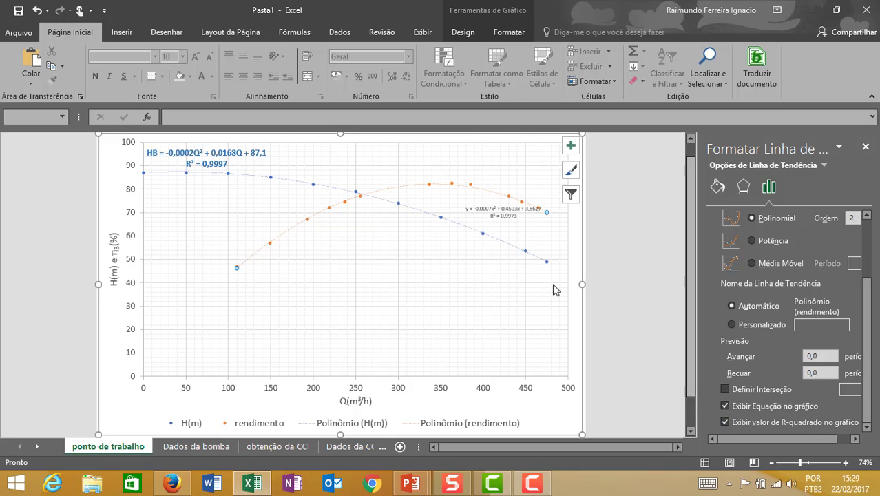
pyautogui.click(514, 216)
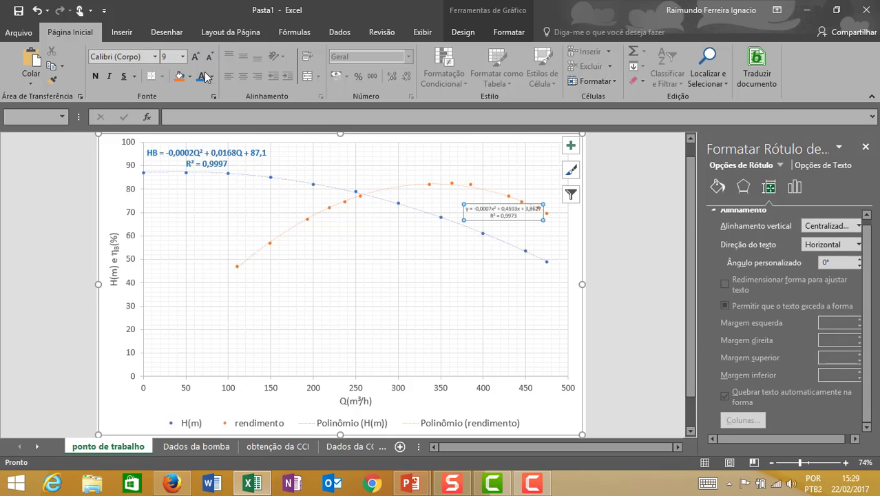
# Make the efficiency equation label 14-pt orange and move it up near the chart top.
pyautogui.click(182, 57)
pyautogui.click(167, 144)
pyautogui.click(212, 76)
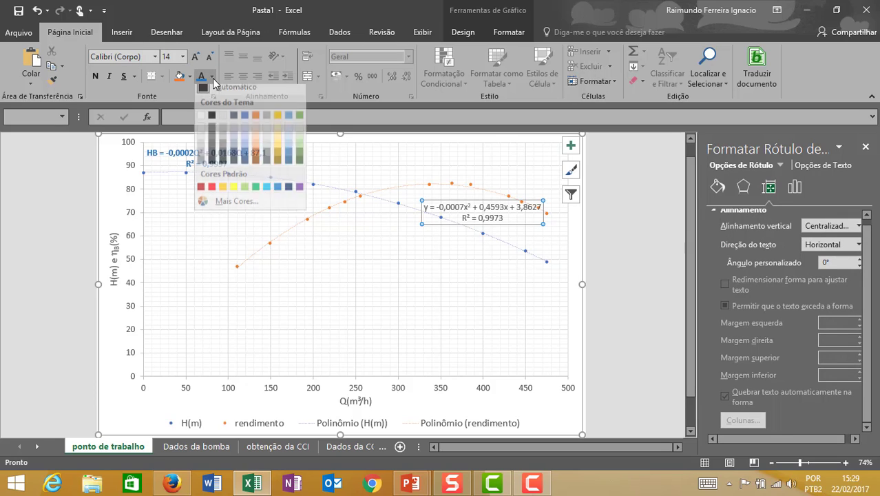
pyautogui.click(256, 122)
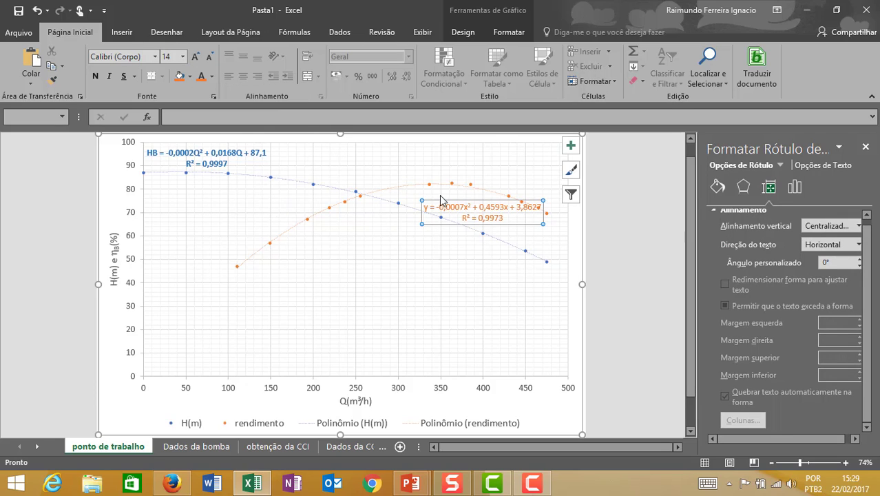
pyautogui.moveTo(446, 206); pyautogui.dragTo(439, 152)
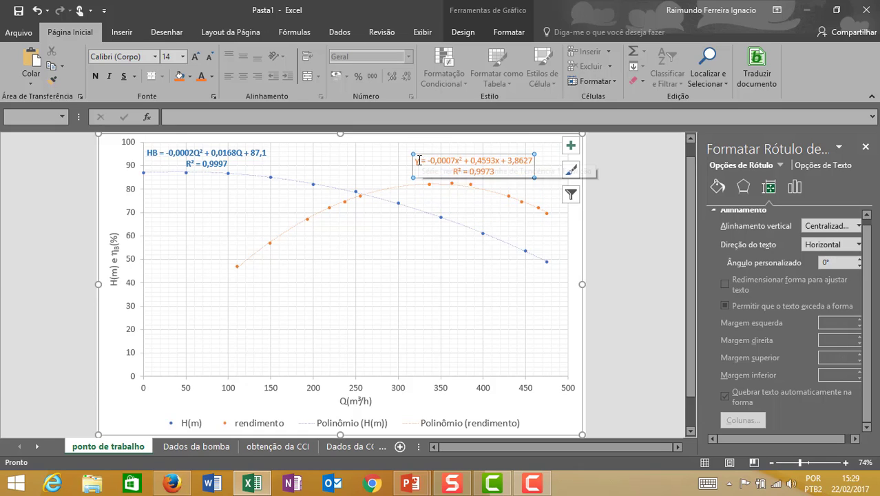
# Rewrite the label as ηB = -0,0007Q² + 0,4593Q + 3,8627, with Symbol η and subscript B.
pyautogui.click(417, 163)
pyautogui.write('hB')
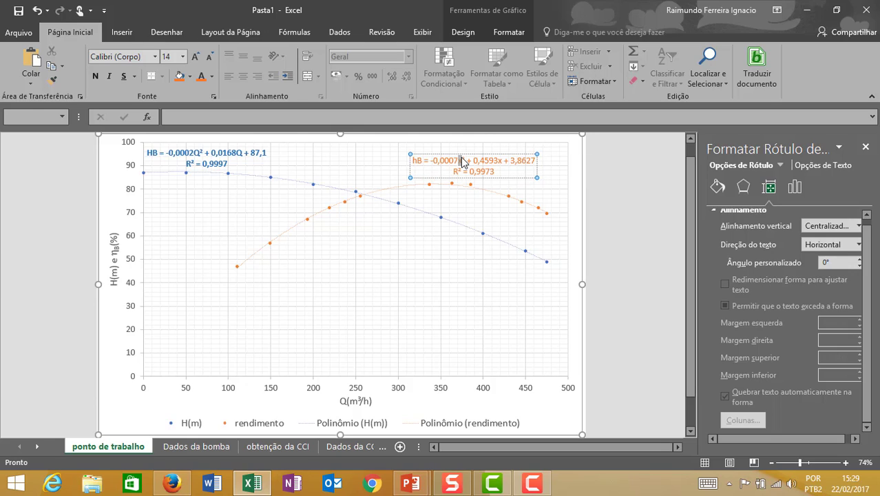
pyautogui.write('Q')
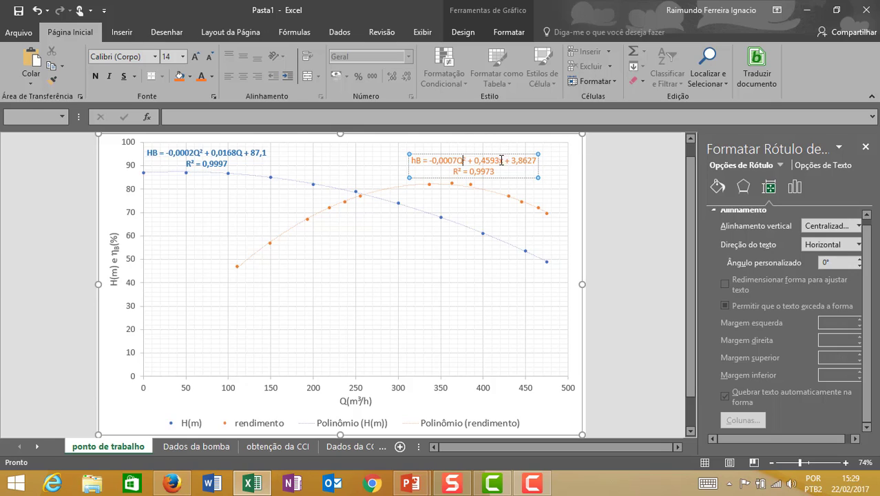
pyautogui.write('Q')
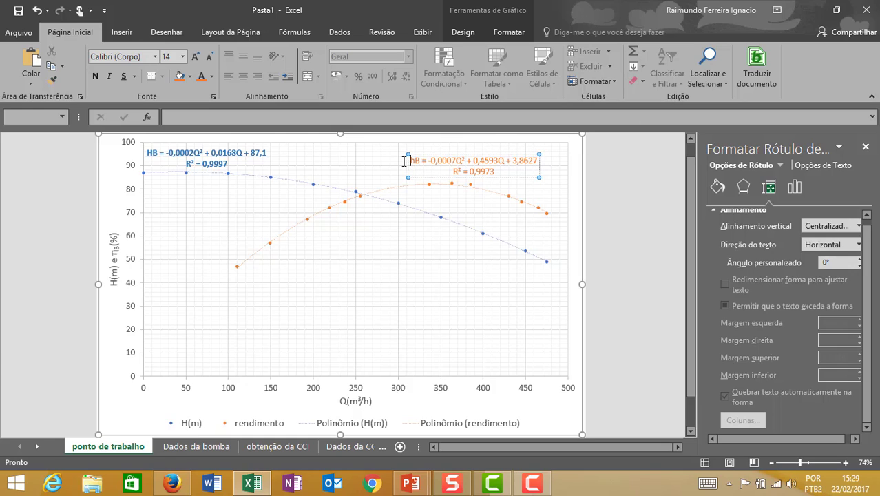
pyautogui.click(155, 57)
pyautogui.click(110, 133)
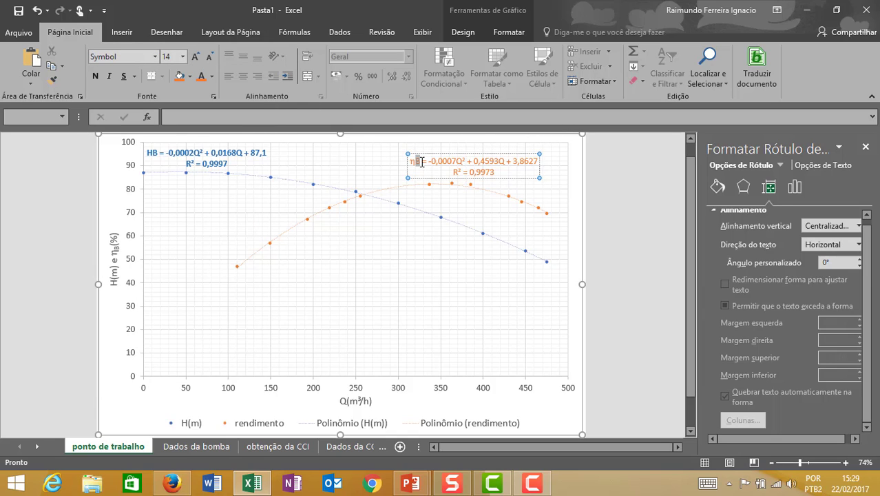
pyautogui.moveTo(422, 161); pyautogui.dragTo(417, 161)
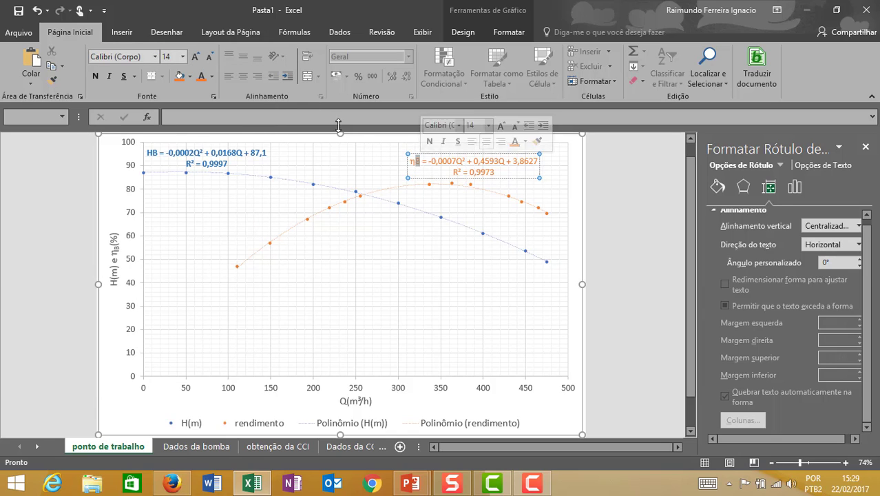
pyautogui.click(214, 99)
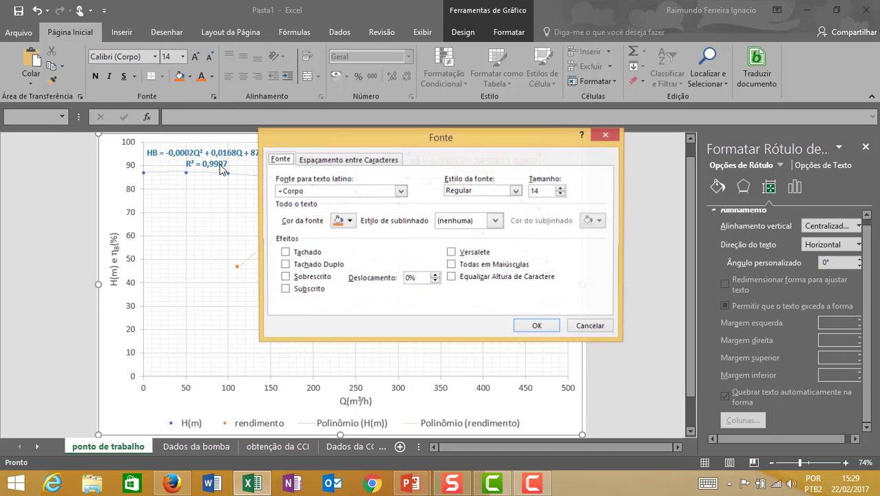
pyautogui.click(285, 290)
pyautogui.click(536, 328)
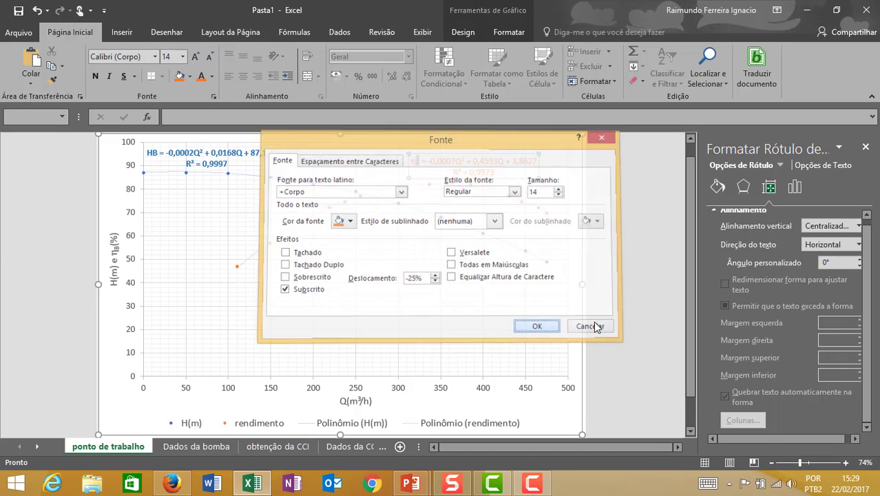
pyautogui.click(650, 307)
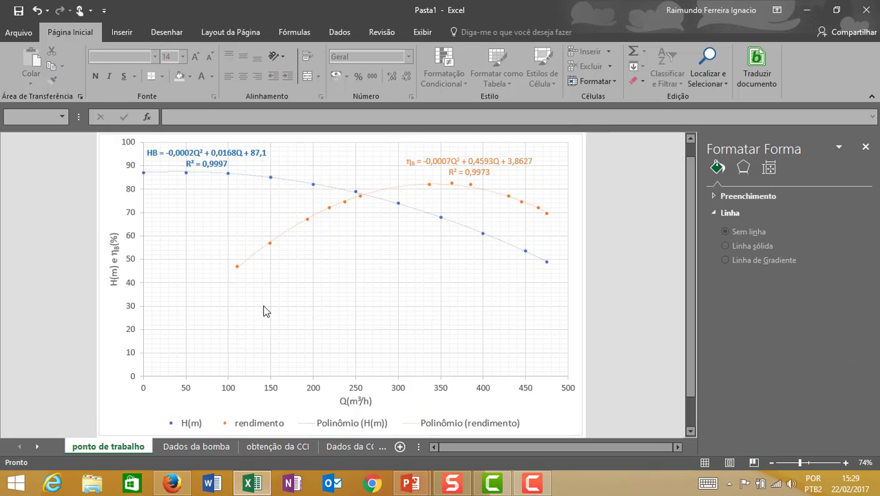
# Add a CCI series plotting 'Dados da CCI'!E6:E16 against B6:B16.
pyautogui.rightClick(112, 408)
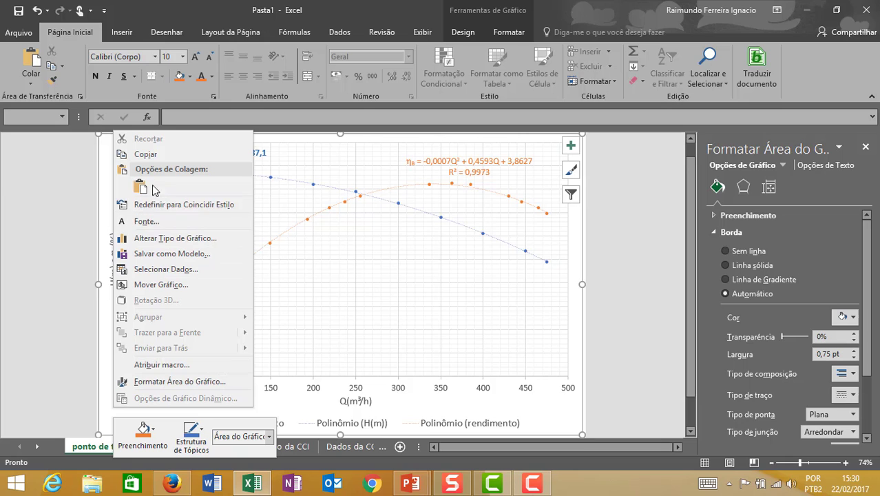
pyautogui.click(170, 272)
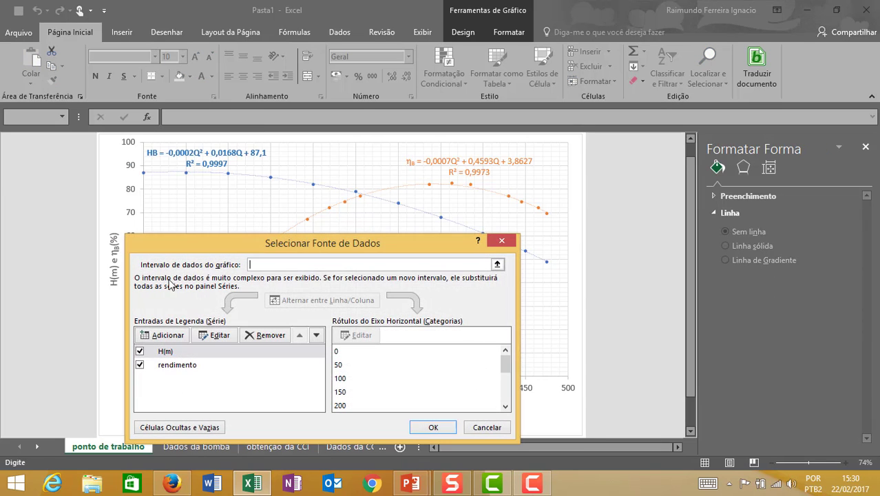
pyautogui.click(163, 335)
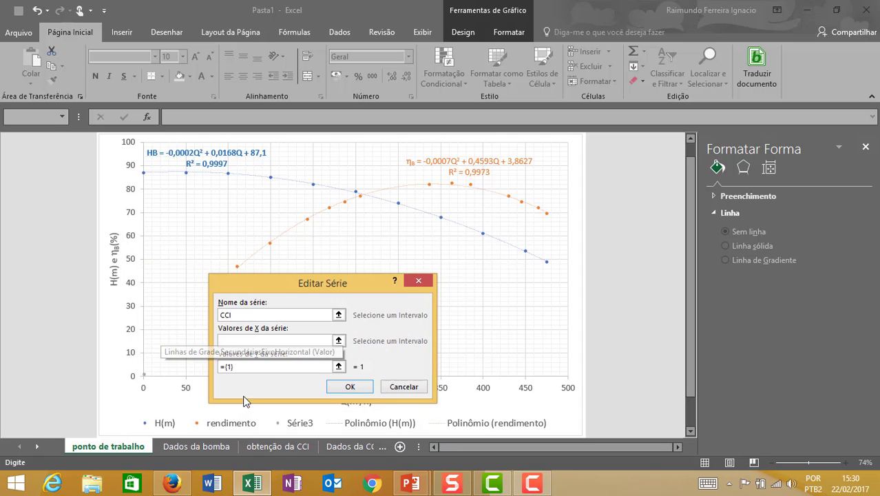
pyautogui.click(338, 341)
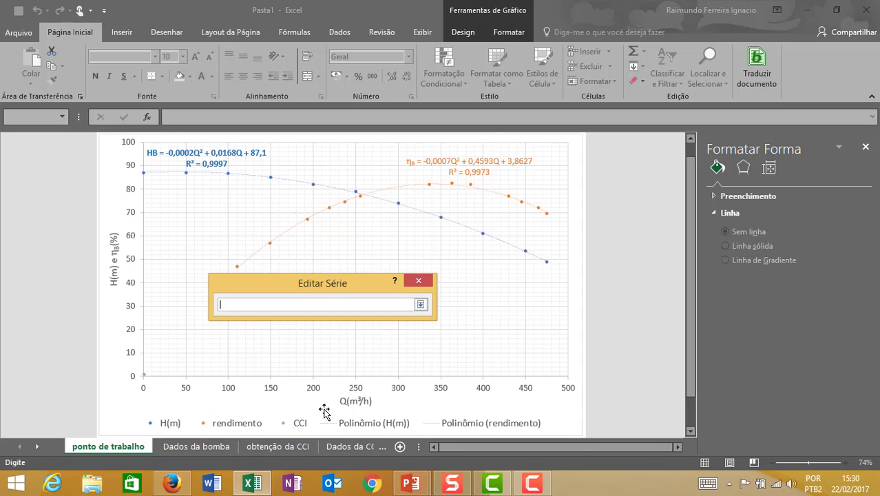
pyautogui.click(286, 448)
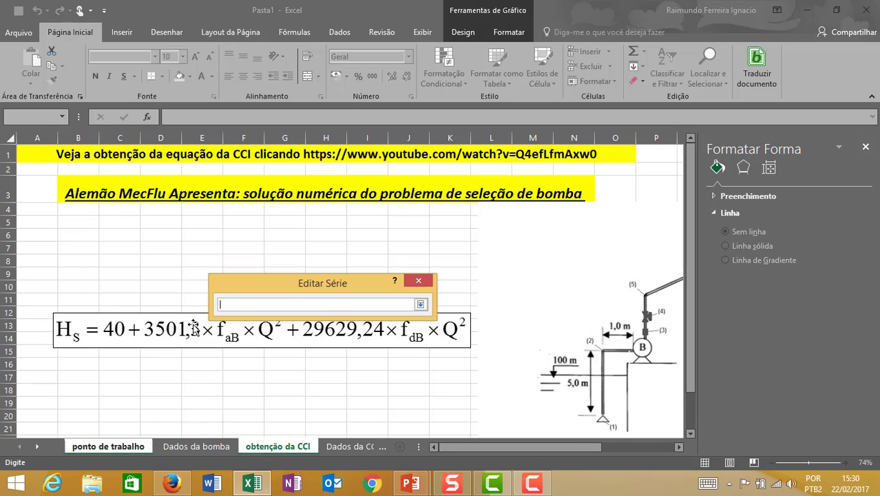
pyautogui.click(342, 447)
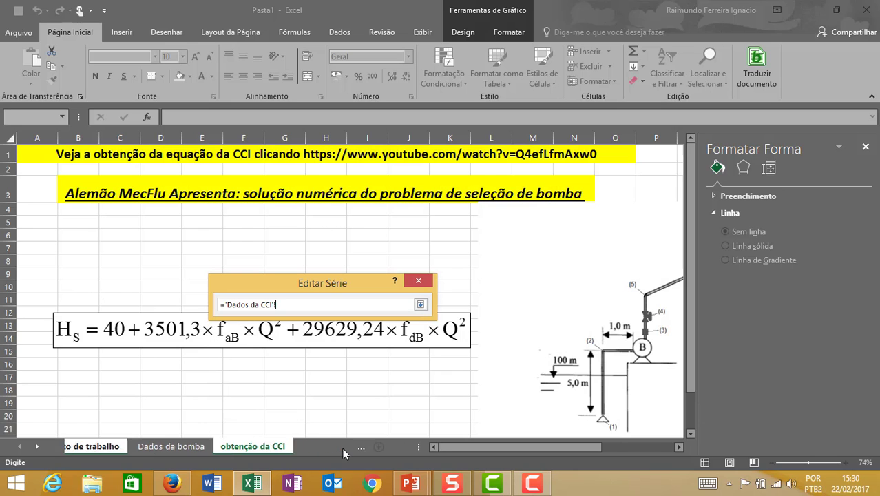
pyautogui.scroll(-1, 134, 260)
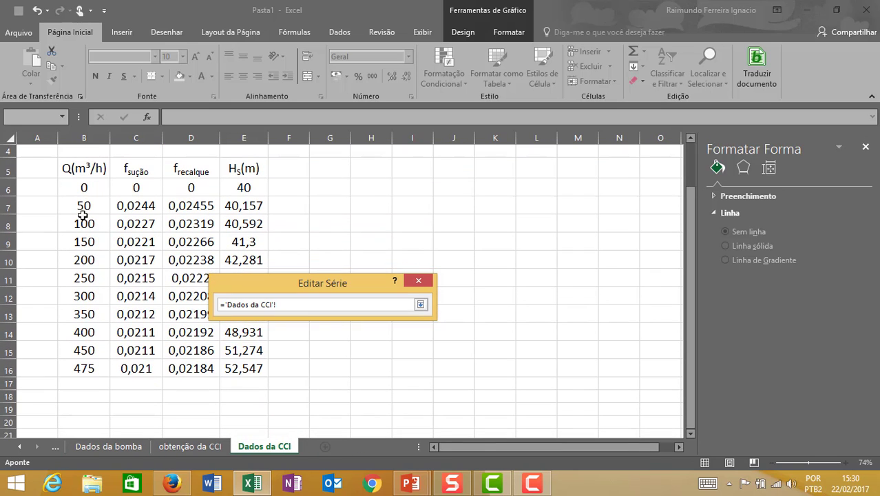
pyautogui.moveTo(82, 188); pyautogui.dragTo(82, 365)
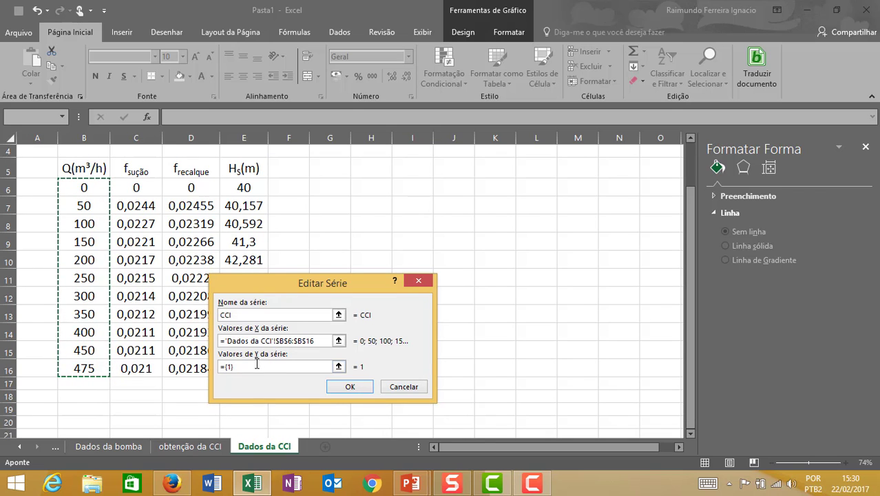
pyautogui.click(338, 369)
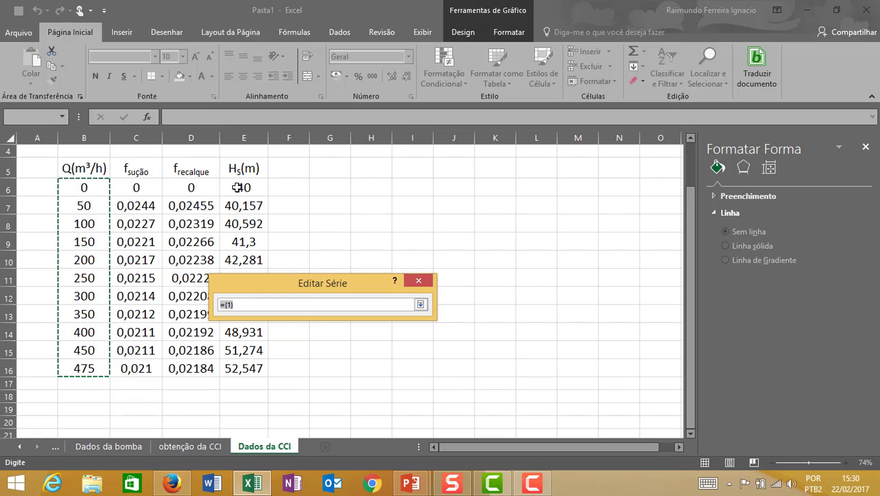
pyautogui.moveTo(243, 188); pyautogui.dragTo(225, 368)
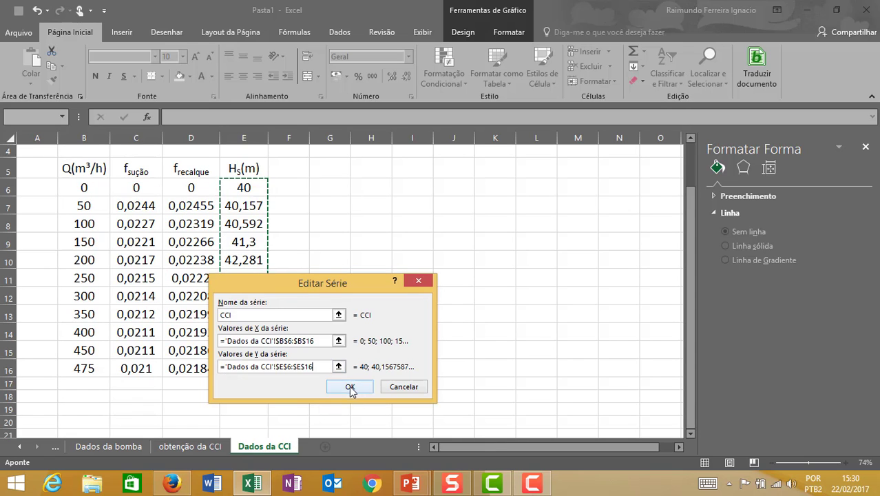
pyautogui.click(350, 387)
pyautogui.click(433, 427)
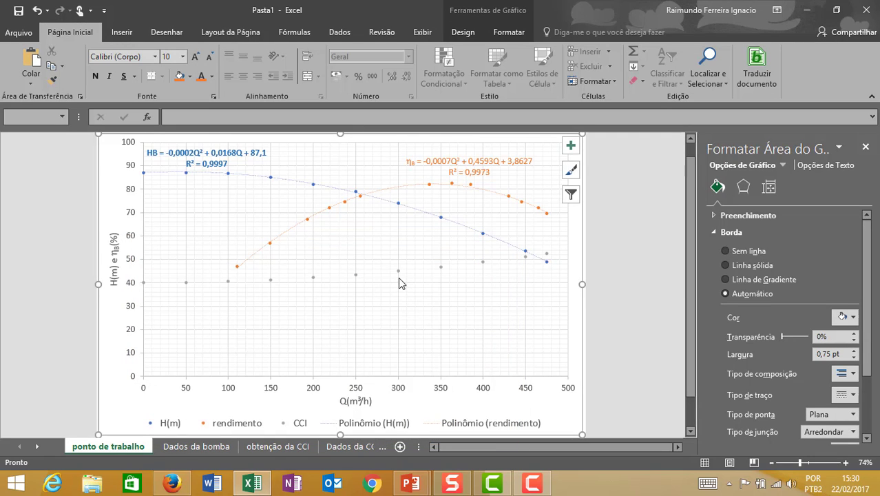
# Give the CCI points an order-2 polynomial trendline with intercept 40, showing equation and R².
pyautogui.click(398, 271)
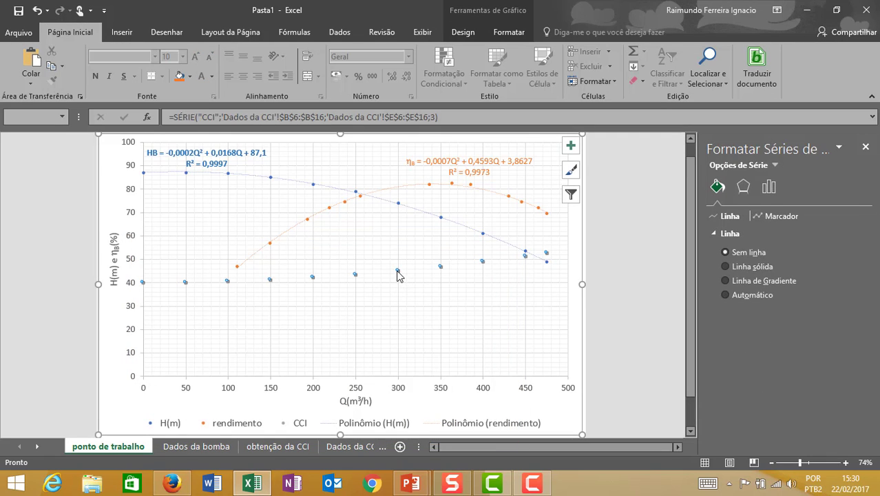
pyautogui.rightClick(397, 271)
pyautogui.click(423, 375)
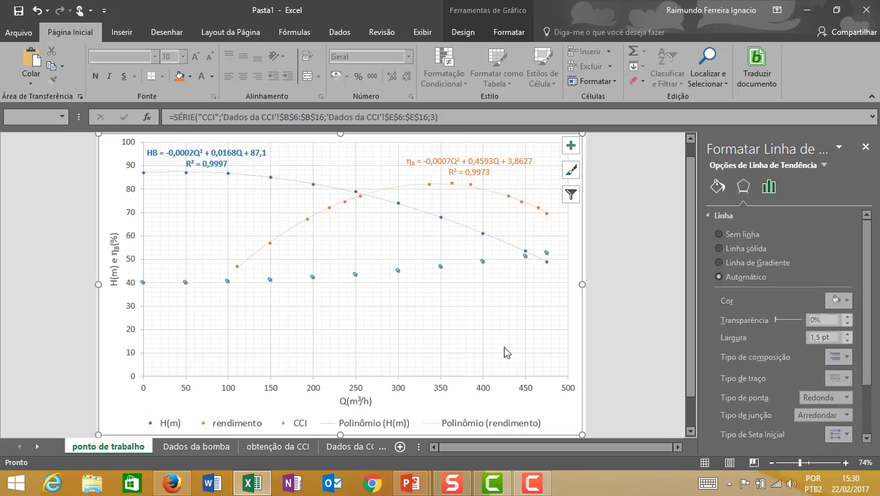
pyautogui.click(752, 305)
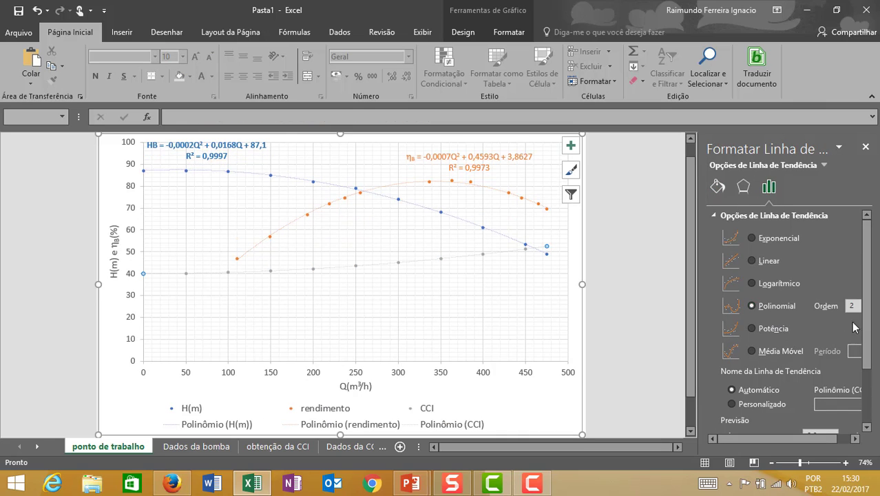
pyautogui.scroll(-3, 729, 397)
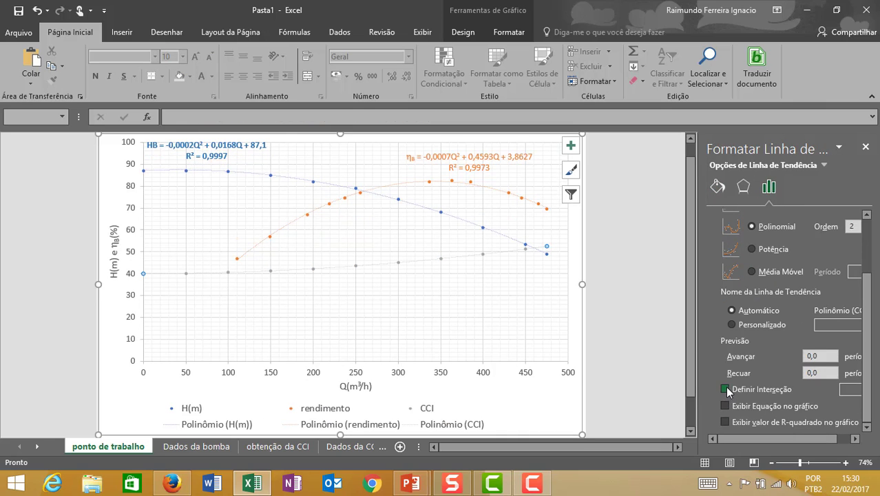
pyautogui.click(727, 390)
pyautogui.click(839, 391)
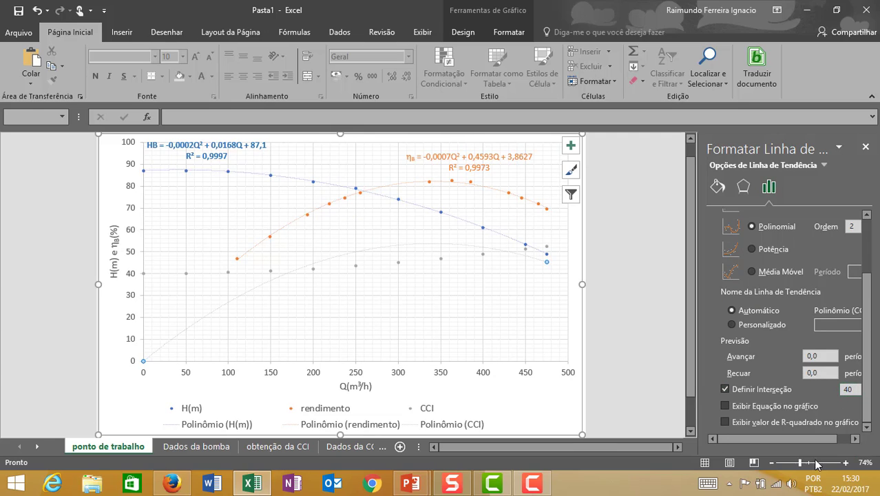
pyautogui.write('40')
pyautogui.click(725, 405)
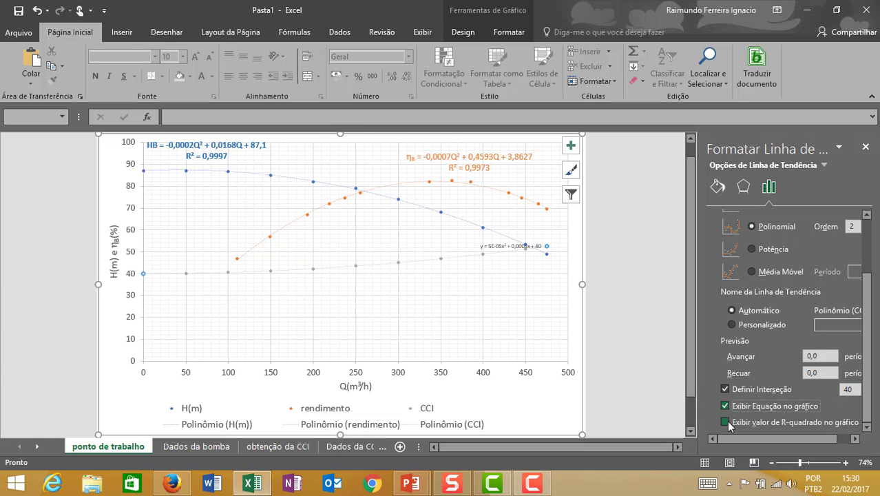
pyautogui.click(725, 421)
pyautogui.moveTo(506, 244); pyautogui.dragTo(438, 271)
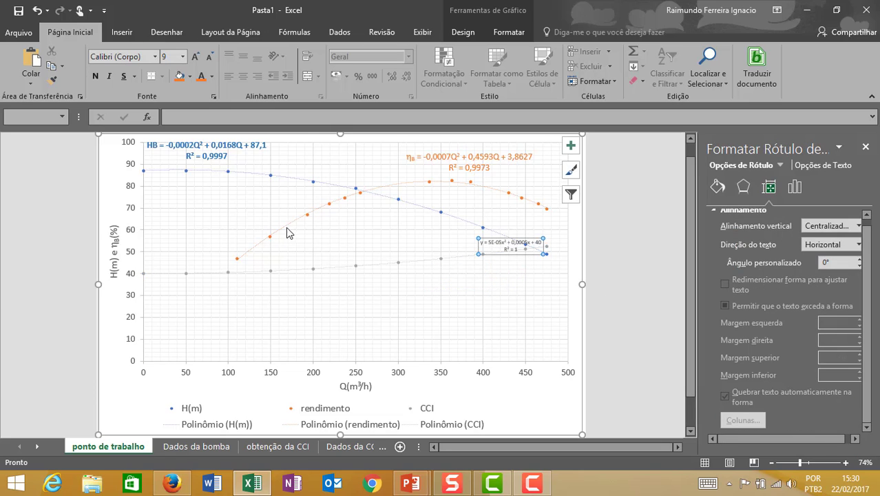
# Make the CCI equation label bold at size 14 and nudge it near the curve.
pyautogui.click(95, 75)
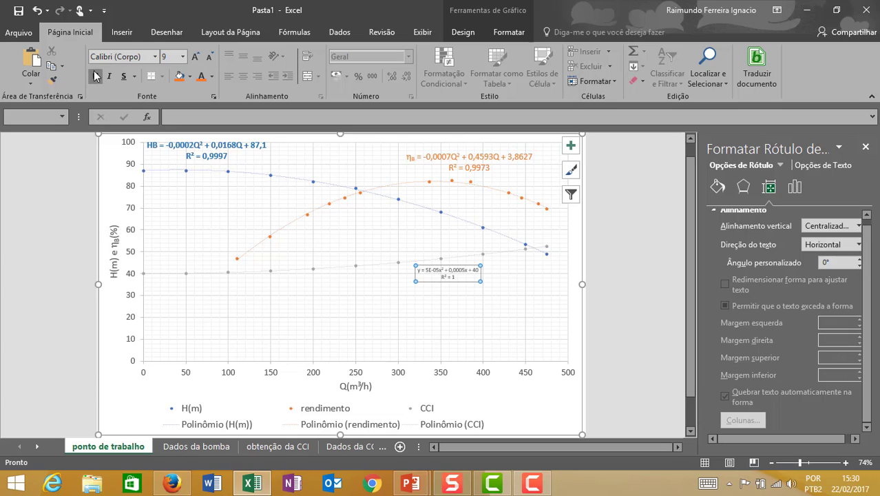
pyautogui.click(183, 56)
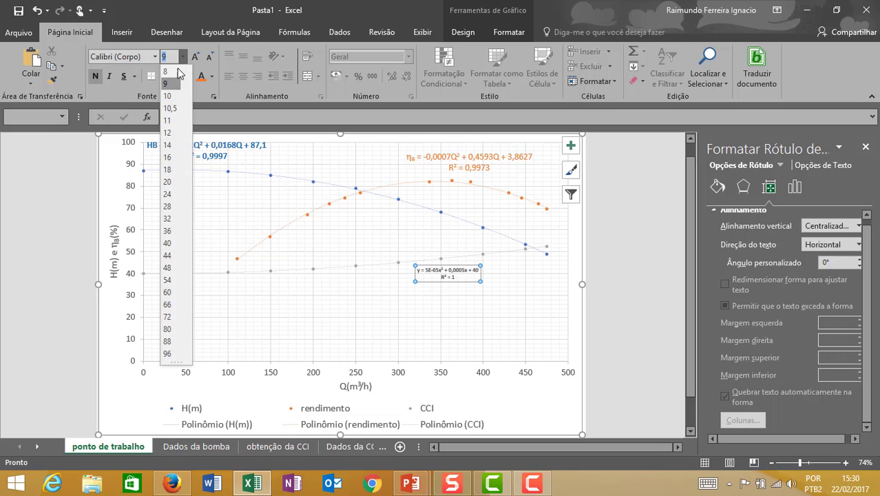
pyautogui.click(169, 148)
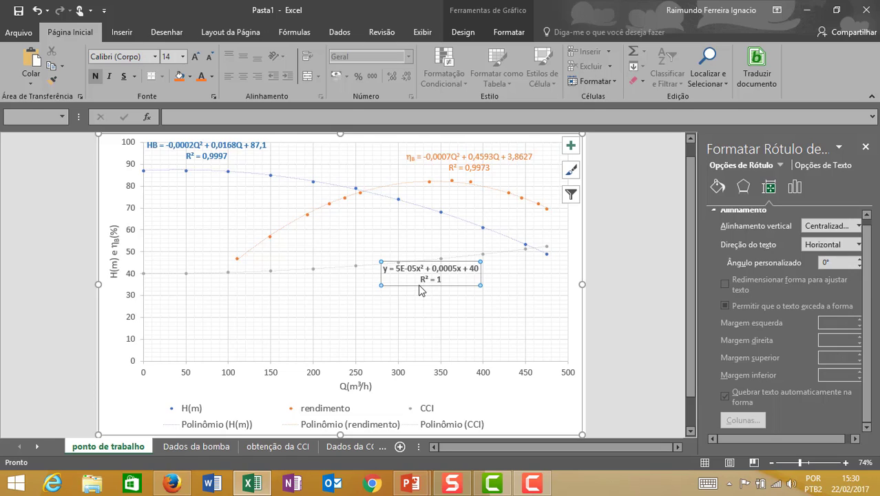
pyautogui.moveTo(419, 282); pyautogui.dragTo(433, 295)
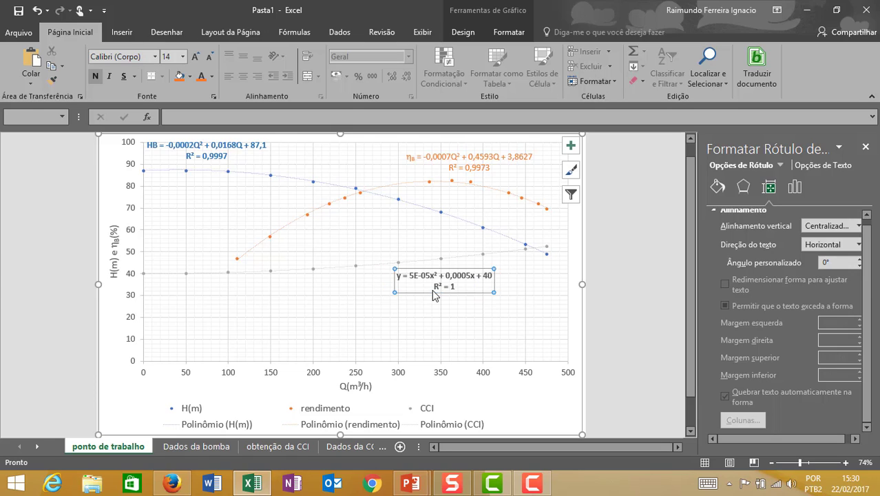
# Rewrite the equation with H and subscript S for y, and Q for x.
pyautogui.doubleClick(399, 275)
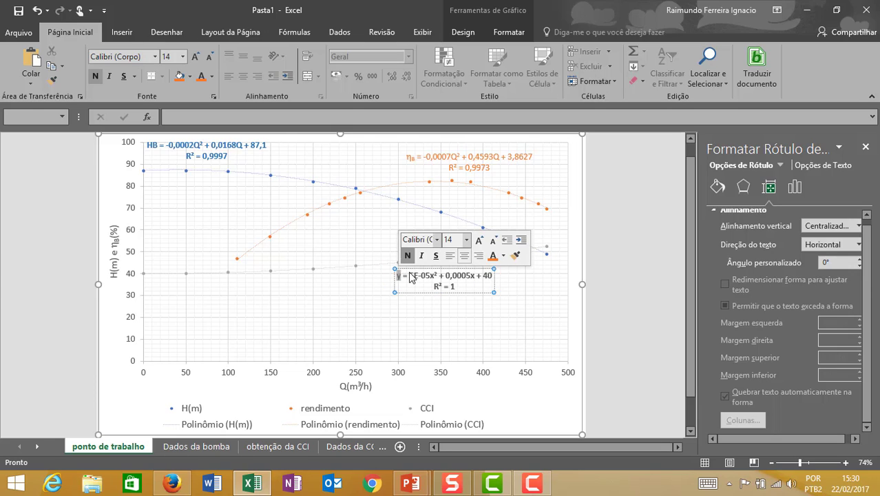
pyautogui.write('HS')
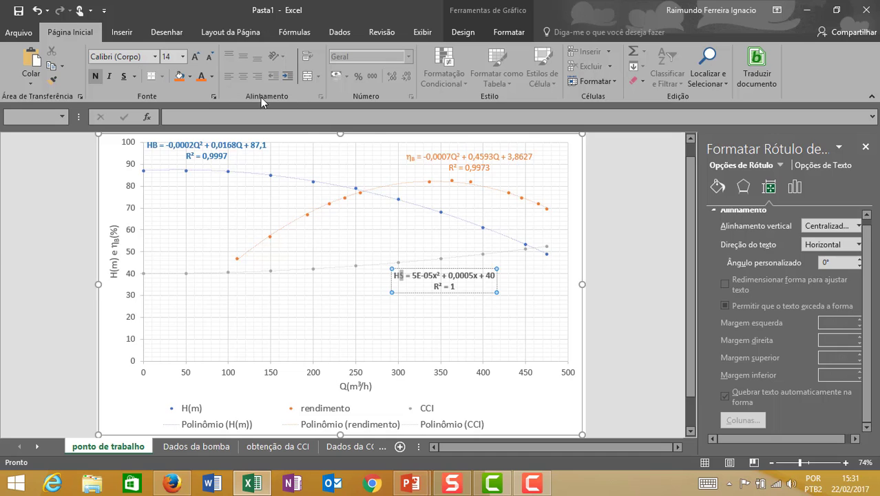
pyautogui.click(214, 96)
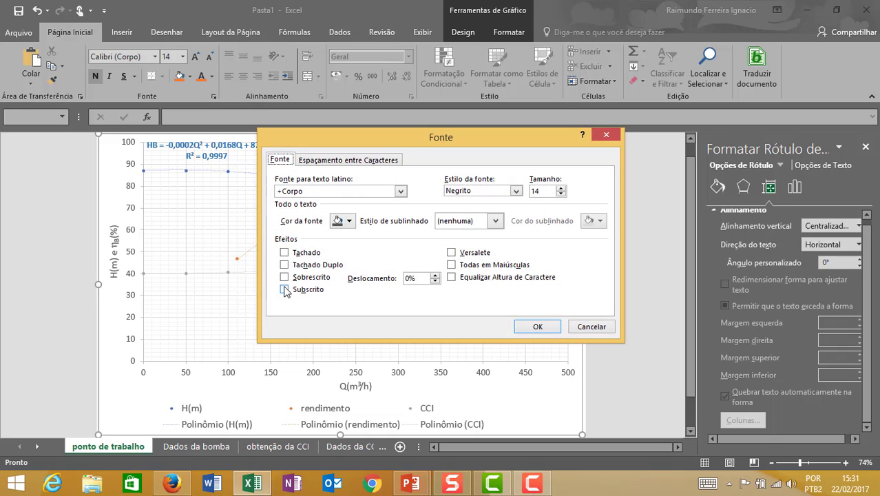
pyautogui.click(285, 290)
pyautogui.click(527, 327)
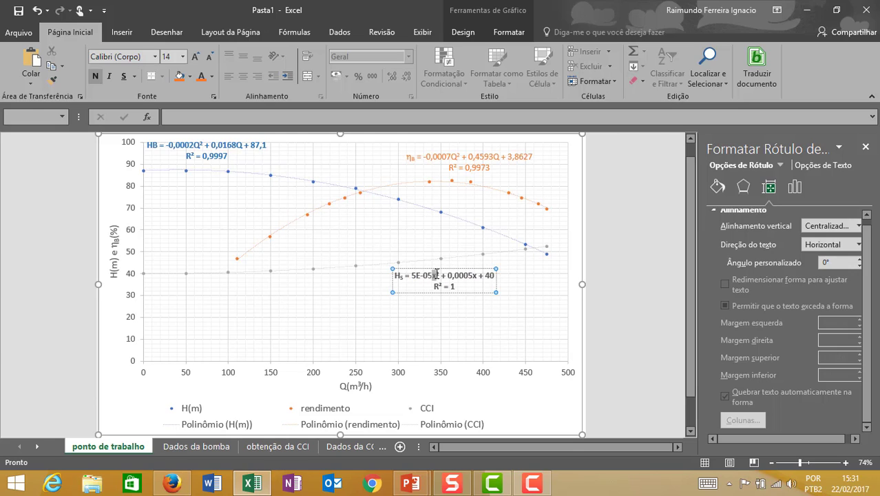
pyautogui.write('Q')
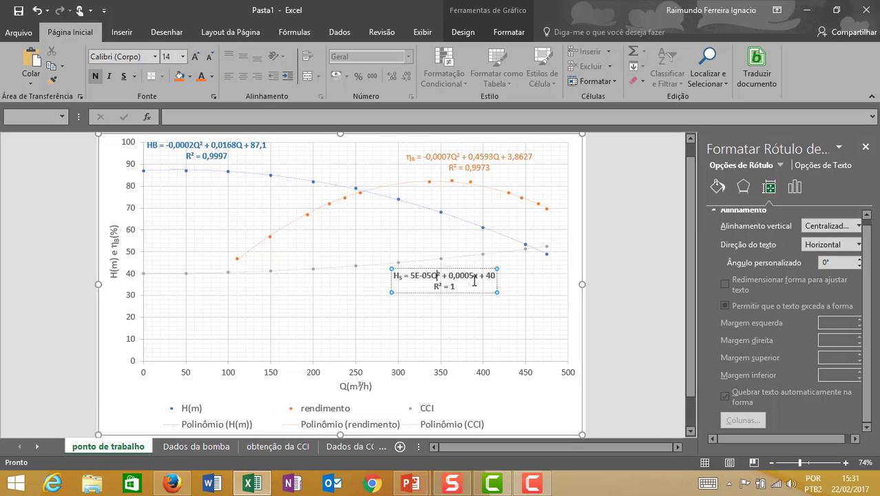
pyautogui.write('Q')
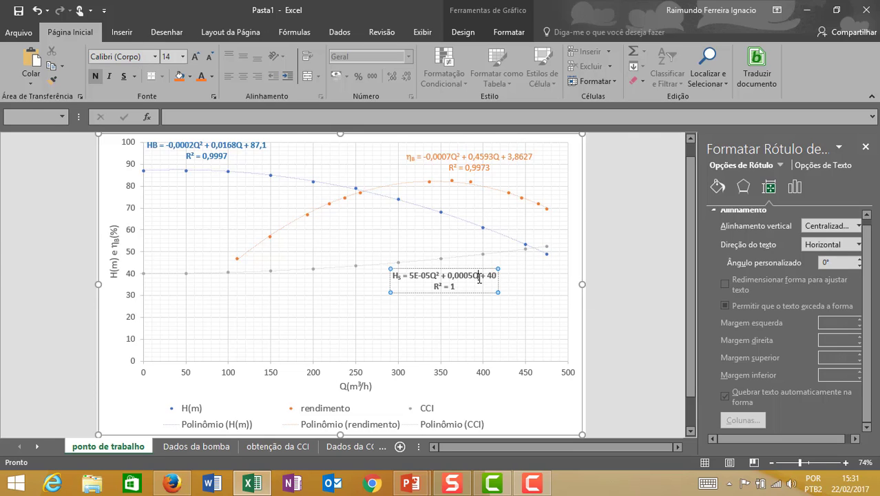
pyautogui.scroll(1, 249, 234)
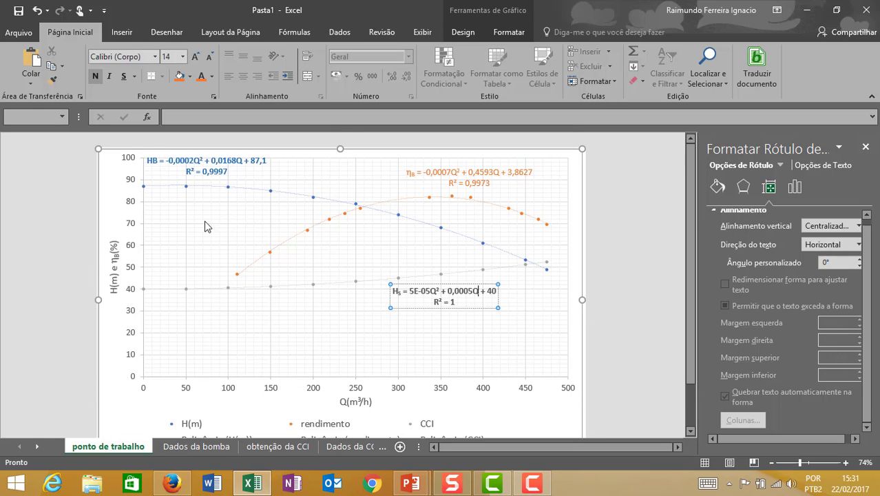
# Subscript the B in the blue HB equation label through the Font dialog.
pyautogui.click(157, 160)
pyautogui.click(159, 166)
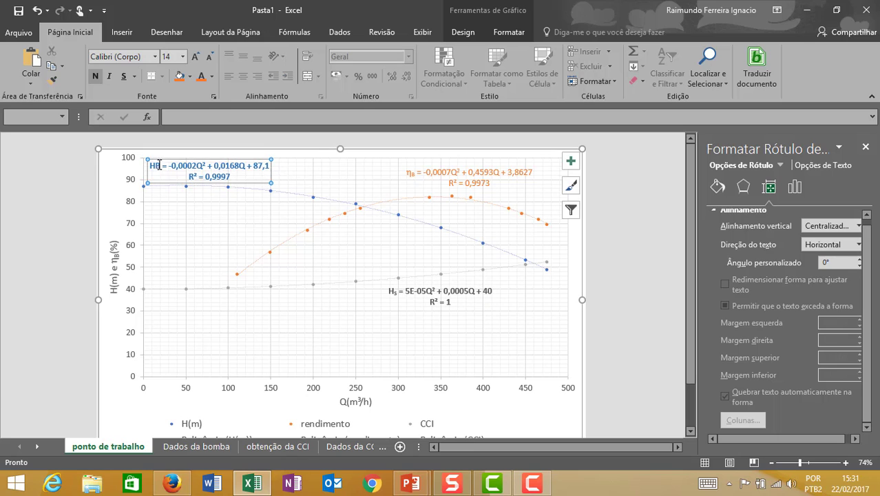
pyautogui.moveTo(155, 163); pyautogui.dragTo(157, 166)
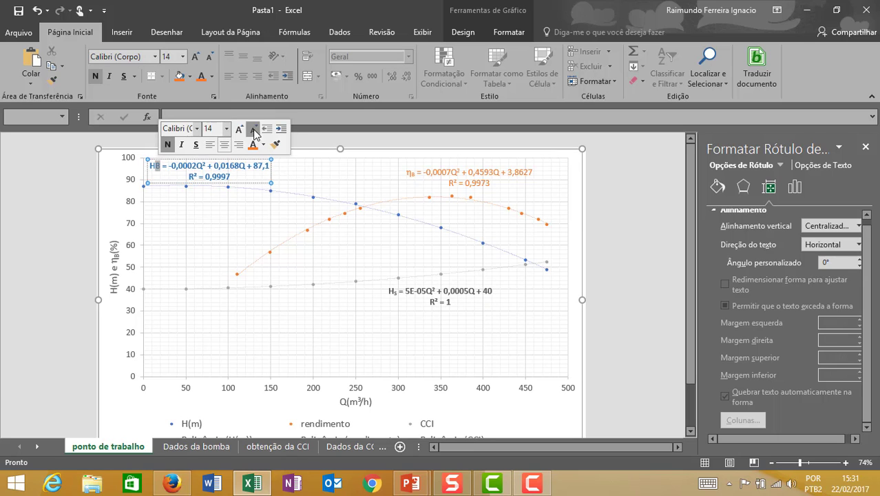
pyautogui.click(214, 95)
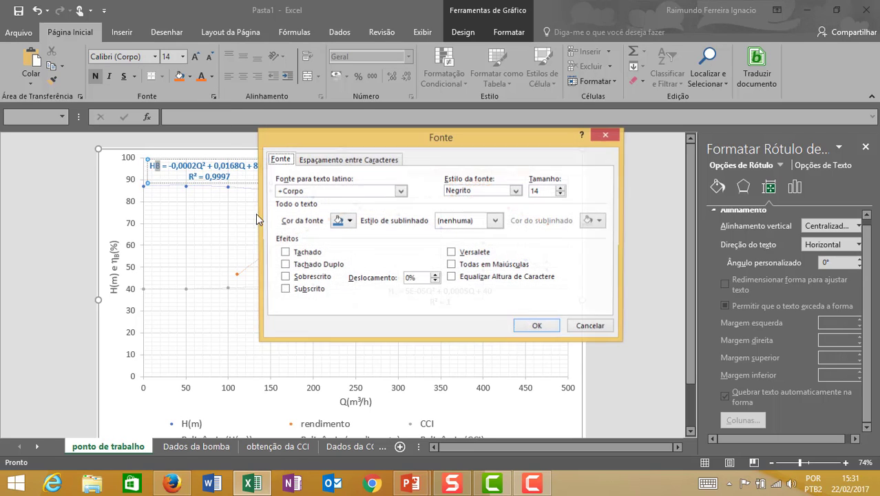
pyautogui.click(285, 288)
pyautogui.click(537, 326)
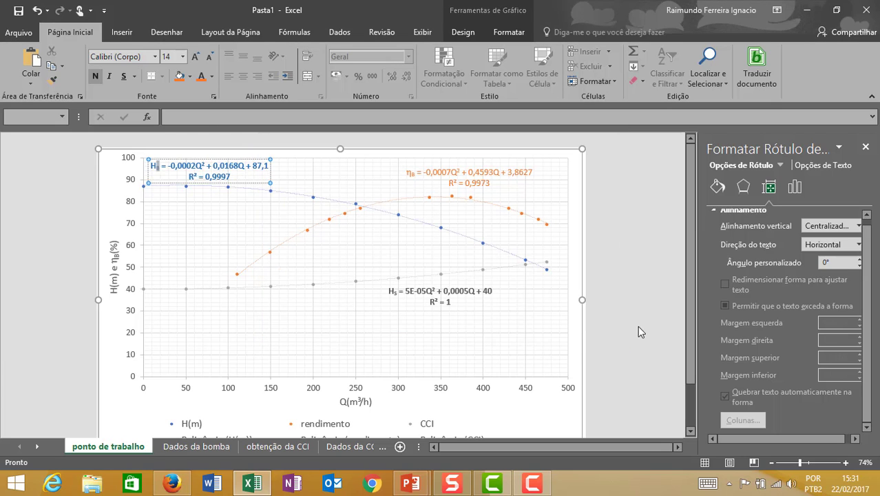
pyautogui.click(640, 328)
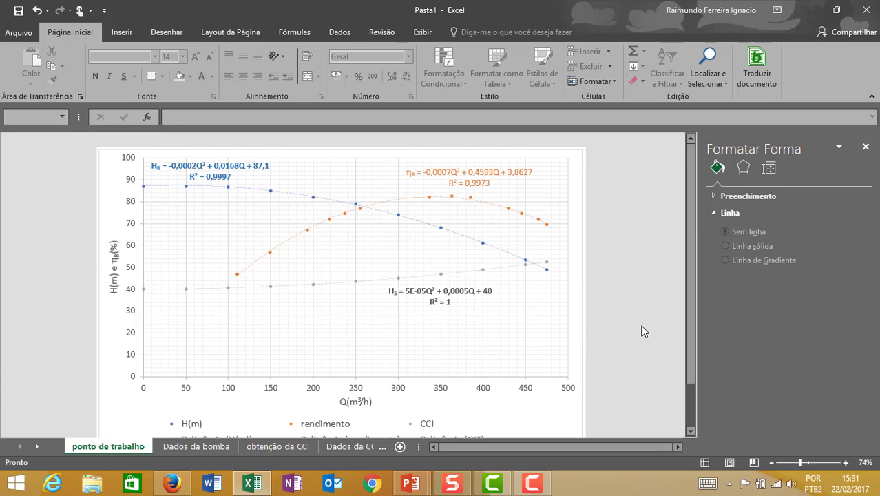
pyautogui.scroll(-1, 642, 331)
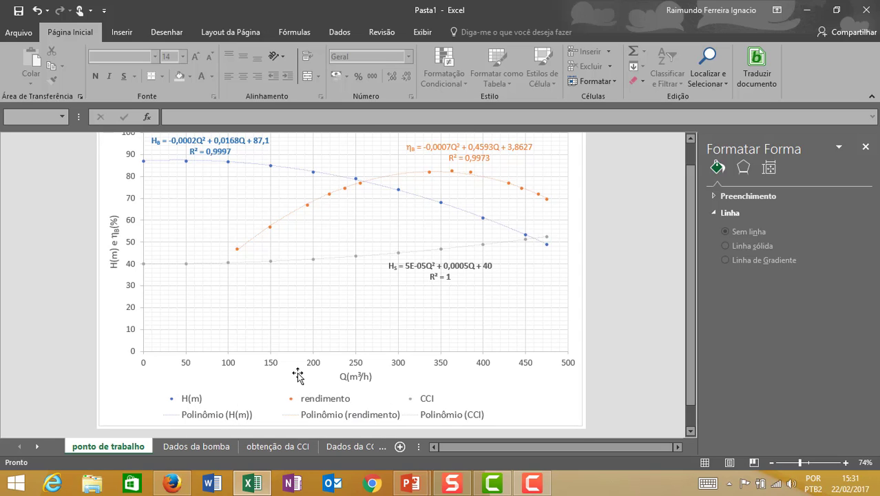
pyautogui.scroll(1, 298, 373)
pyautogui.scroll(-1, 327, 356)
# Change the H(m) series name to 'HB = f(Q)' in Select Data.
pyautogui.rightClick(110, 193)
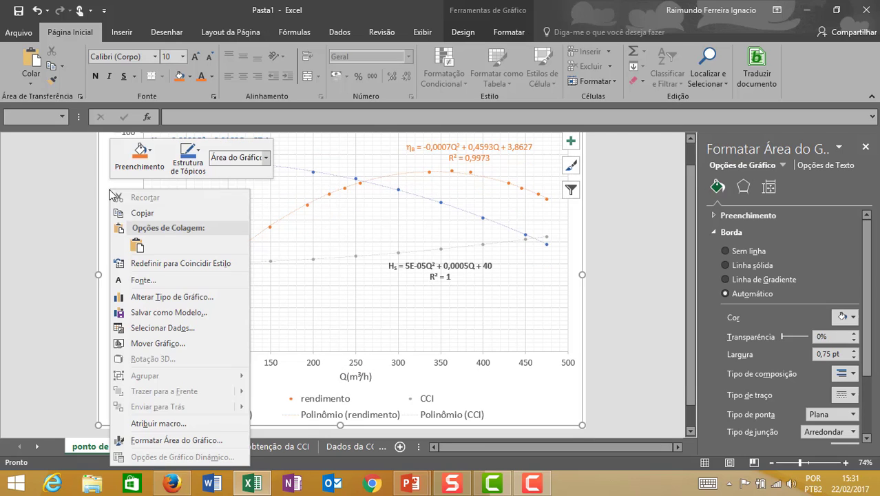
pyautogui.click(180, 329)
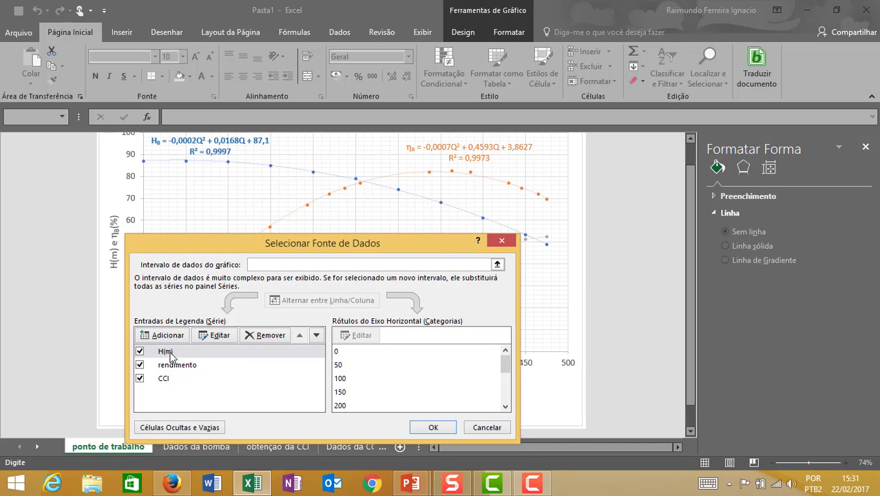
pyautogui.click(215, 337)
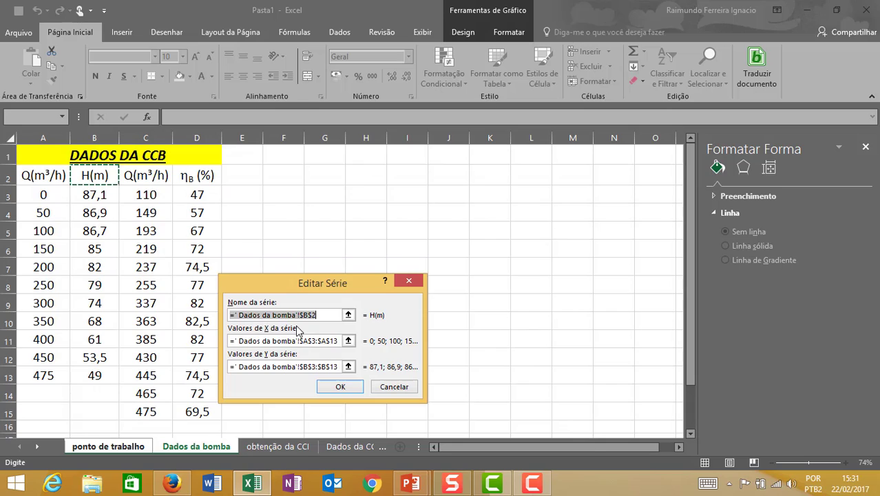
pyautogui.write('C')
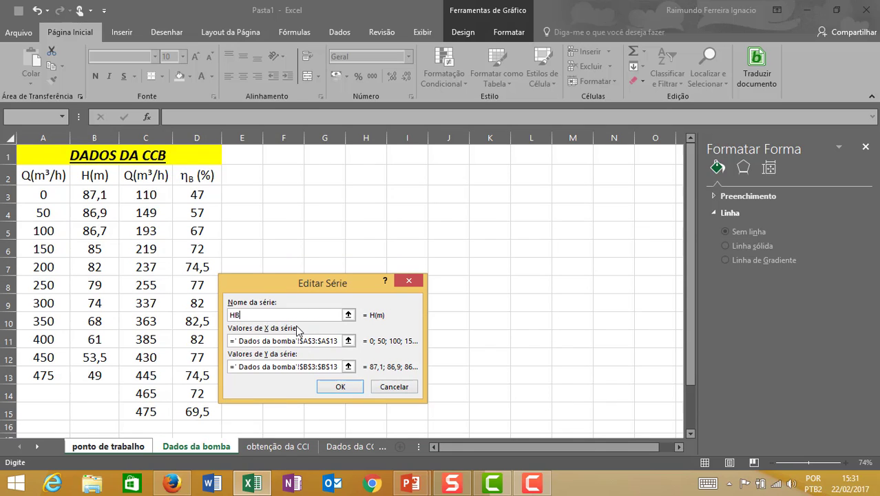
pyautogui.write('B = f(Q')
pyautogui.click(345, 388)
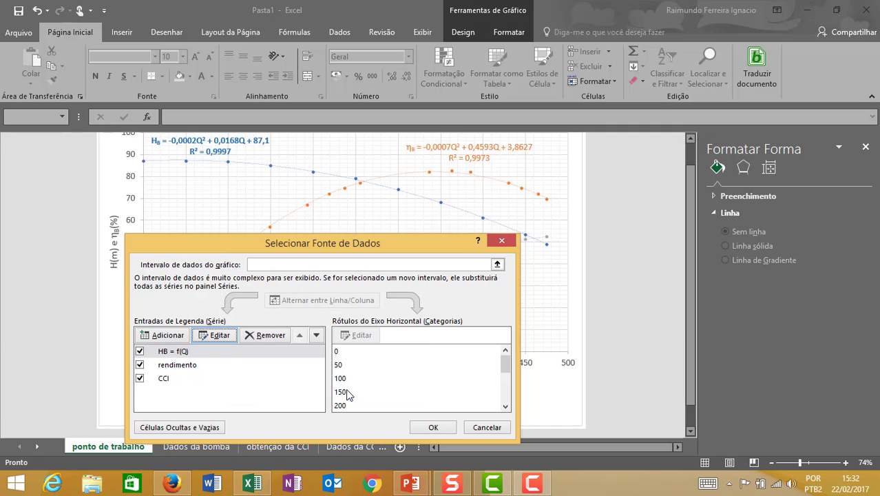
pyautogui.click(433, 427)
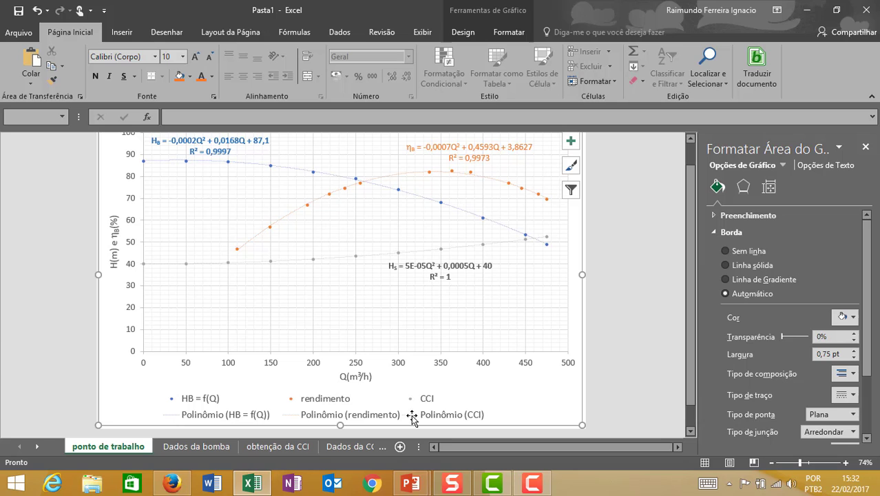
# Draw a vertical arrow from the HB–CCI intersection down to the Q axis near 460 m³/h.
pyautogui.scroll(1, 642, 243)
pyautogui.scroll(-1, 642, 243)
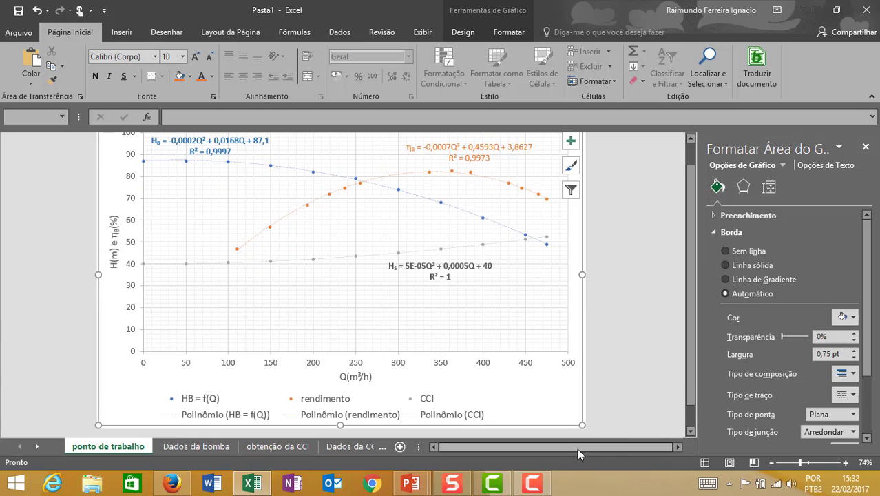
pyautogui.moveTo(524, 488)
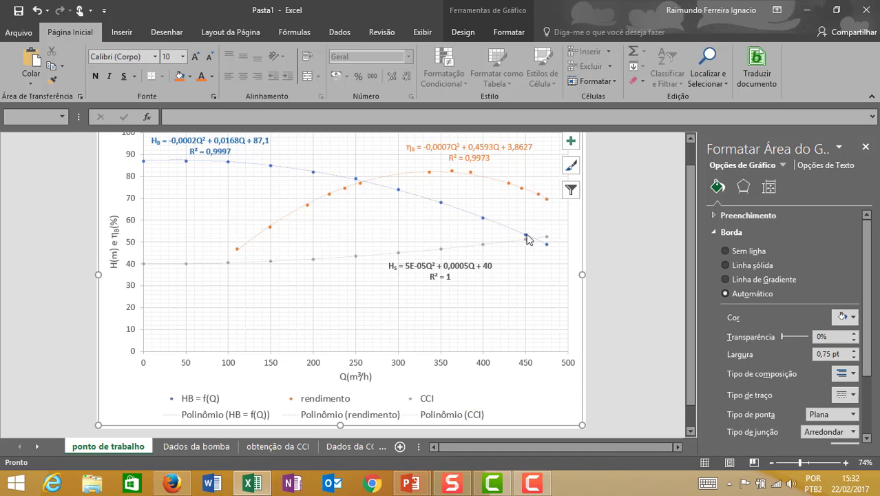
pyautogui.click(114, 33)
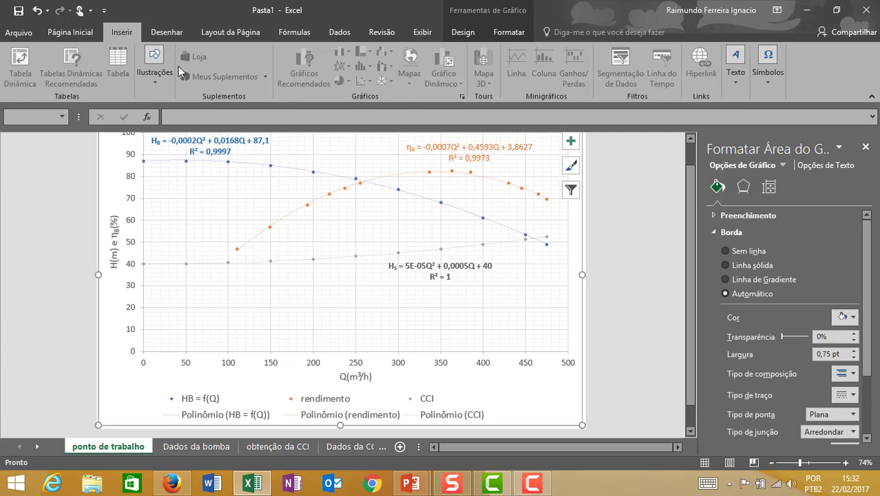
pyautogui.click(153, 58)
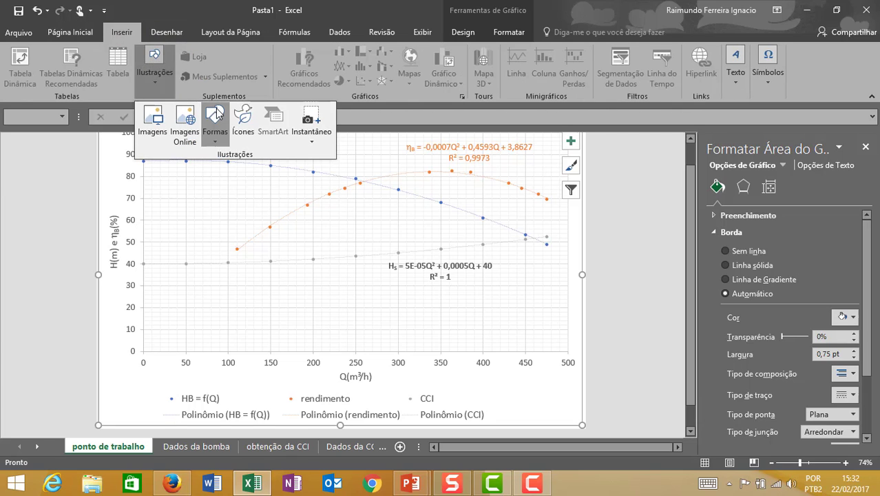
pyautogui.click(215, 113)
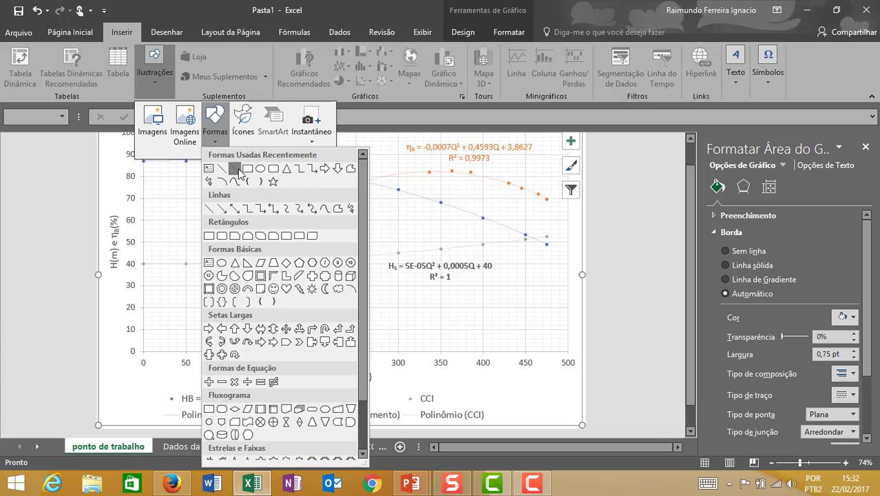
pyautogui.click(233, 169)
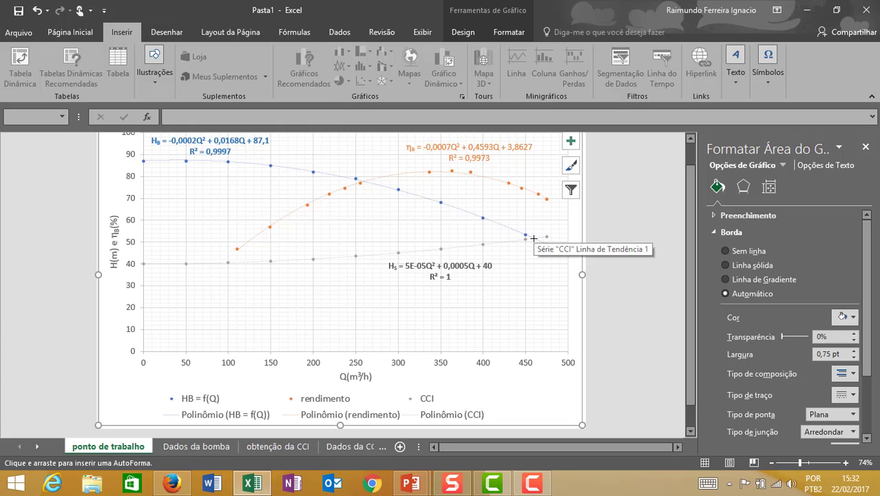
pyautogui.moveTo(533, 238); pyautogui.dragTo(533, 350)
pyautogui.click(610, 318)
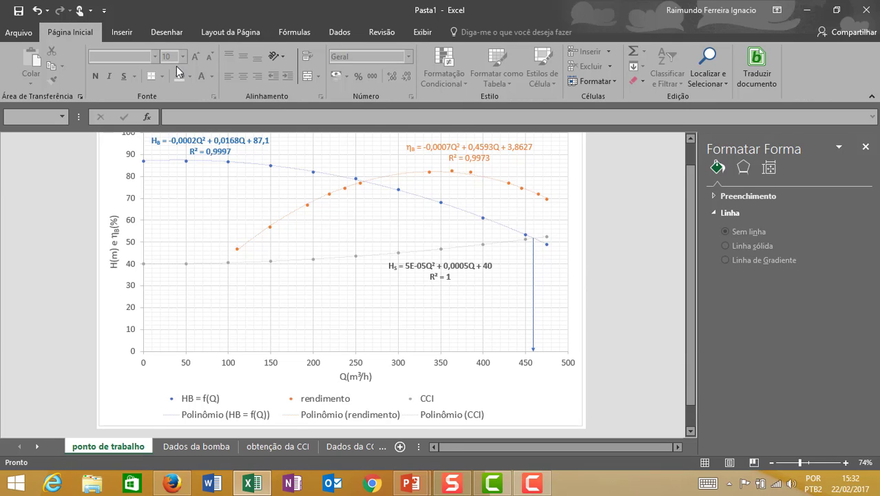
pyautogui.click(122, 31)
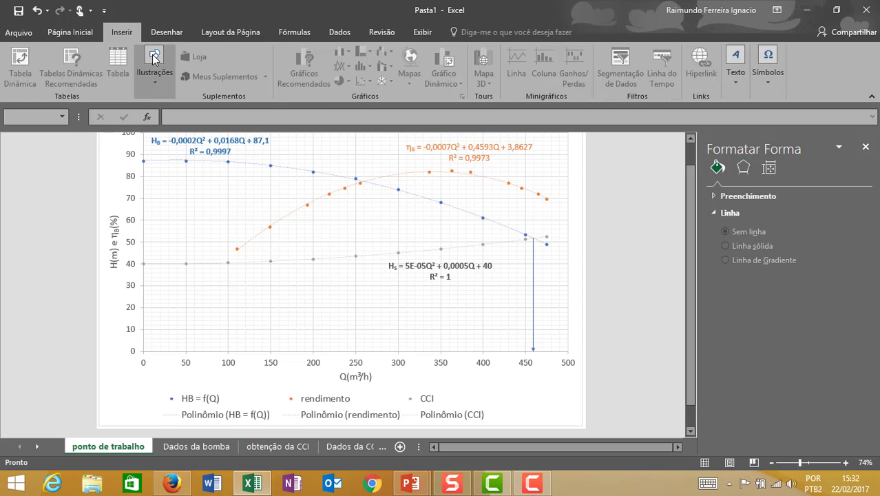
pyautogui.click(158, 66)
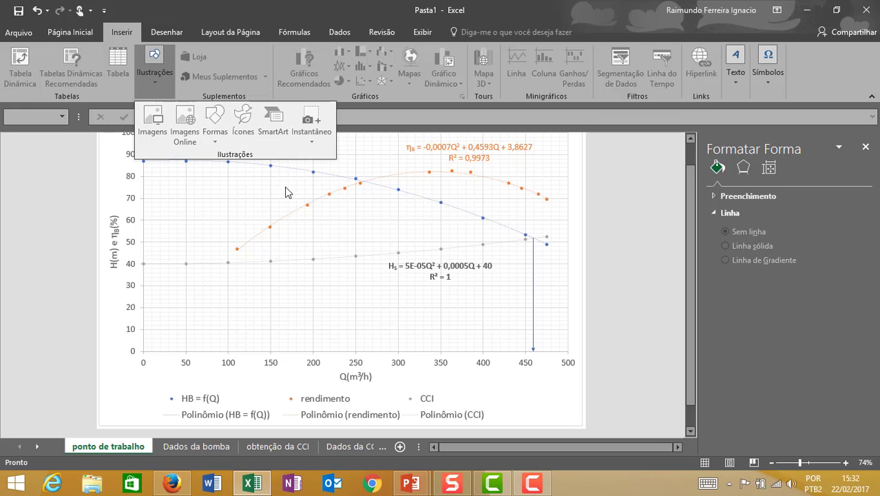
pyautogui.click(627, 288)
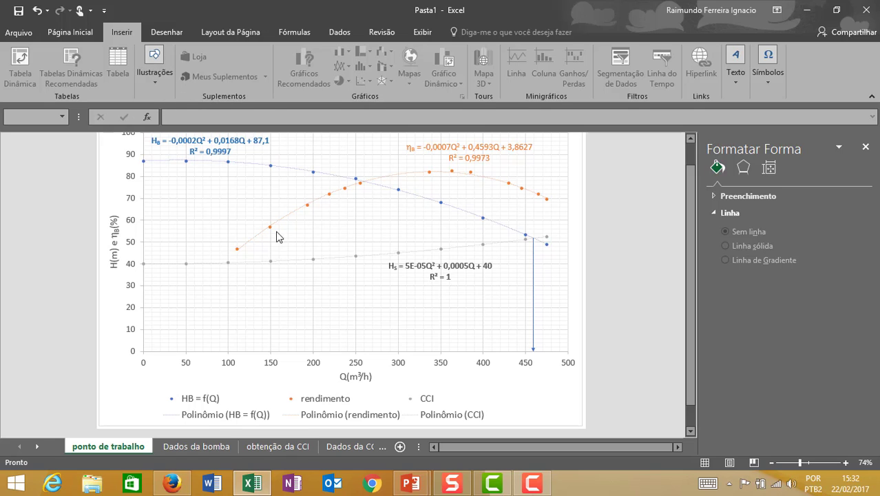
pyautogui.click(108, 196)
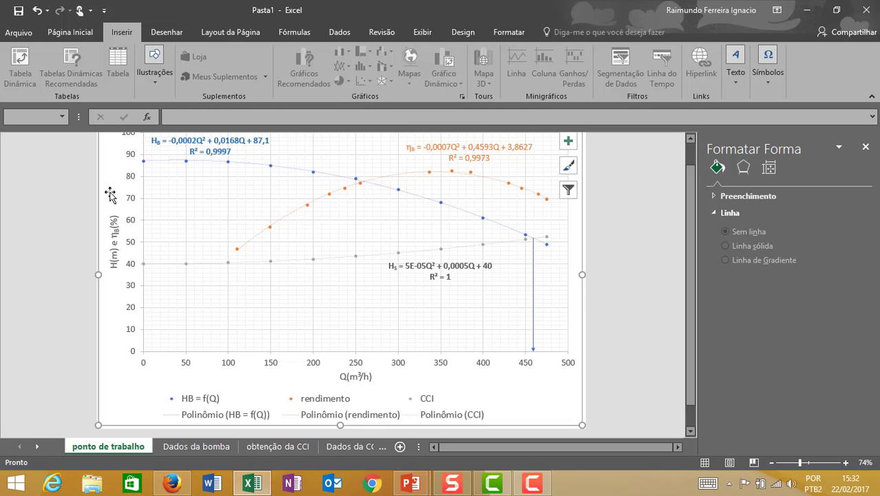
# Draw a horizontal line from the operating point left to the H(m) axis near 52 m.
pyautogui.click(154, 69)
pyautogui.click(216, 117)
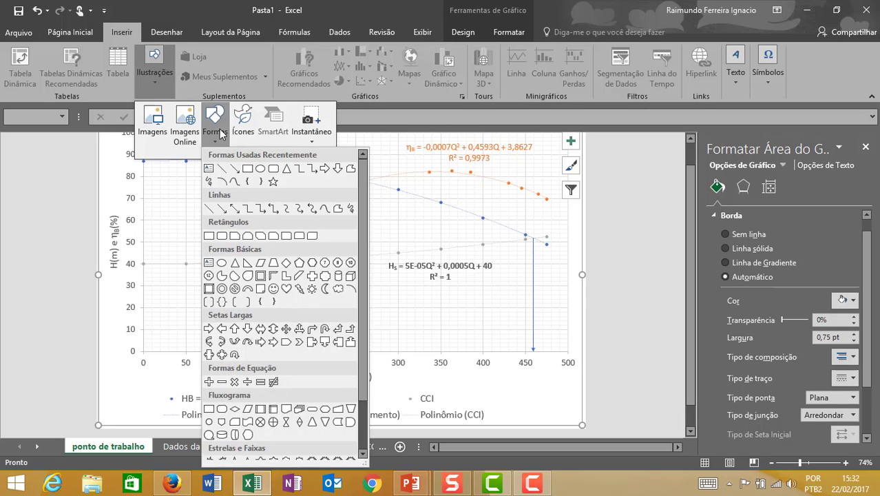
pyautogui.click(242, 167)
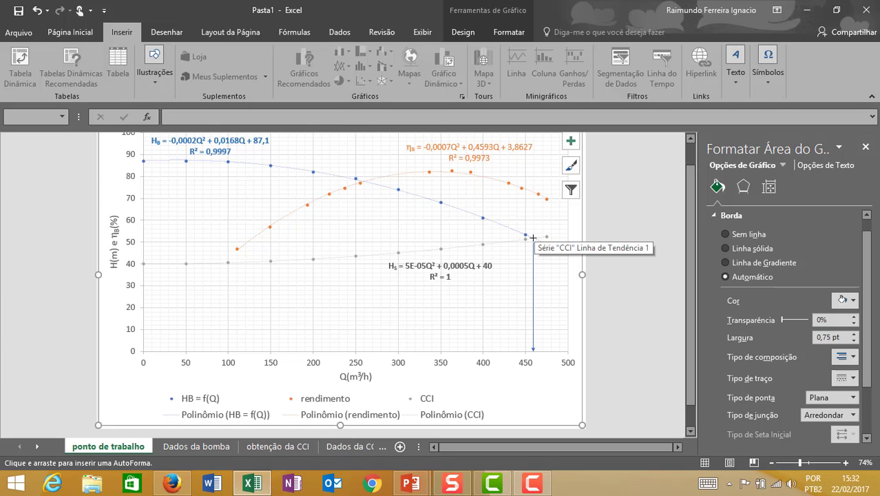
pyautogui.moveTo(532, 237); pyautogui.dragTo(142, 239)
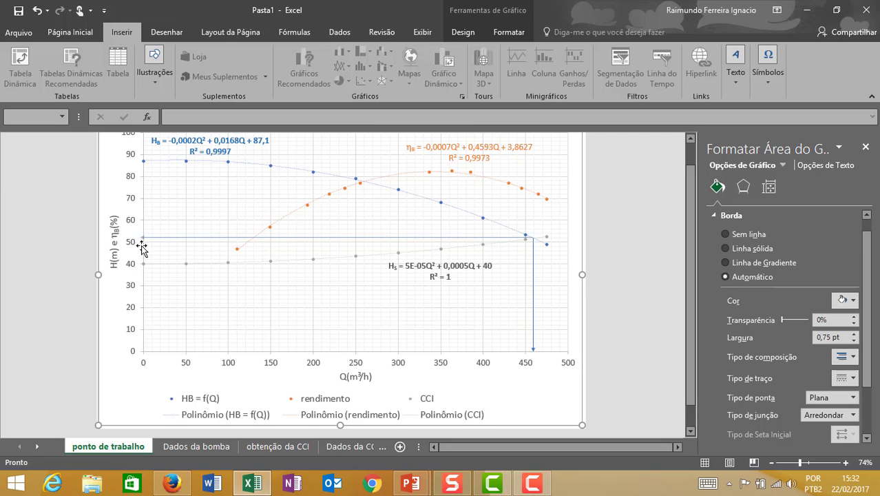
pyautogui.click(621, 259)
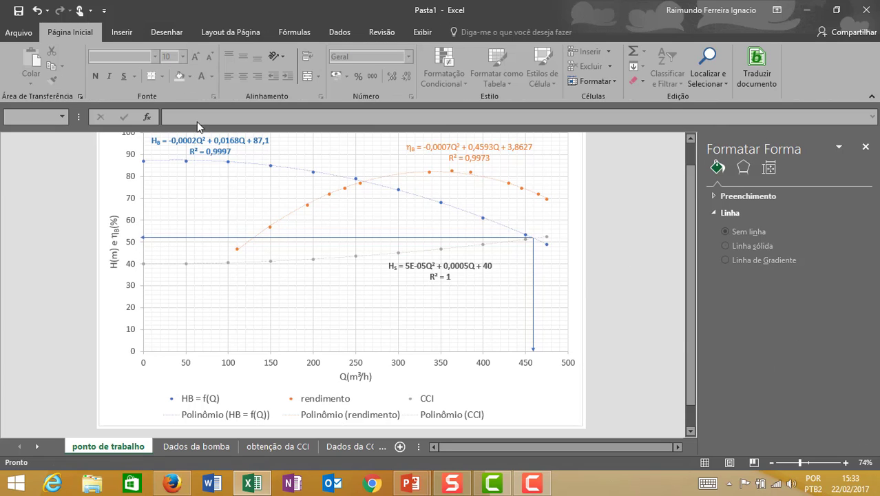
pyautogui.click(111, 159)
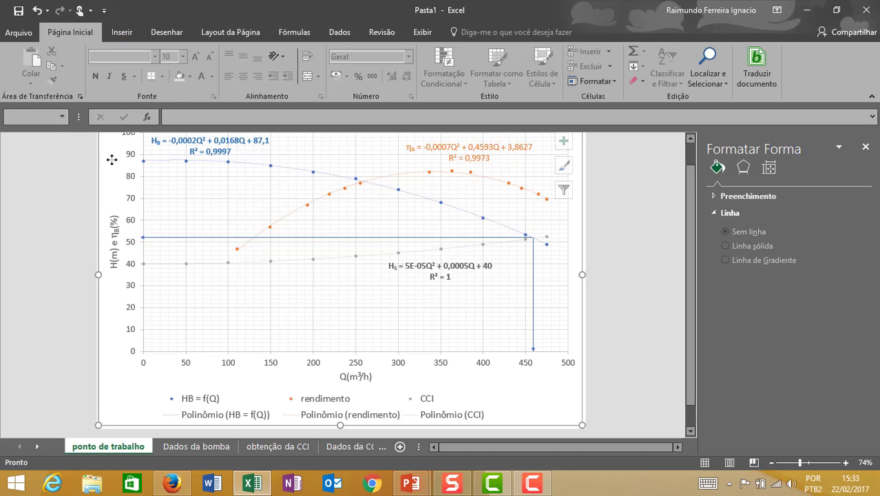
pyautogui.click(120, 34)
# Draw a line up to the rendimento curve, then another left to the axis near 73.
pyautogui.click(155, 66)
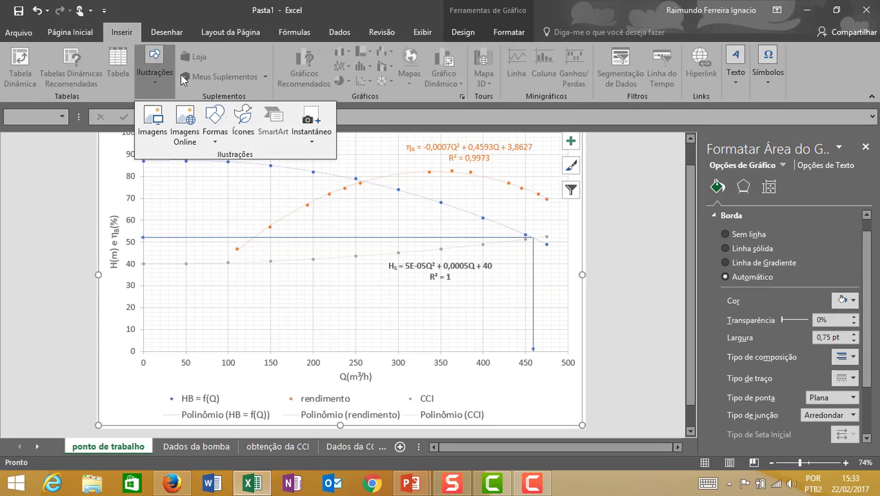
pyautogui.click(217, 124)
pyautogui.click(232, 169)
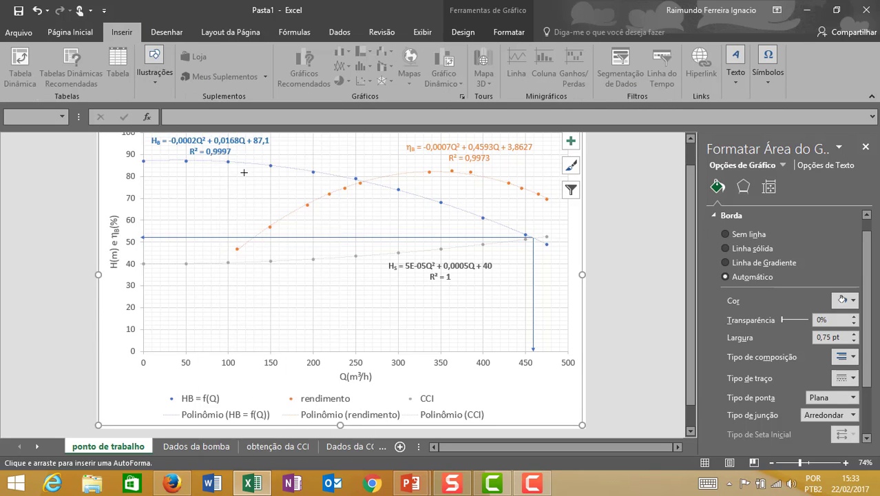
pyautogui.moveTo(532, 237); pyautogui.dragTo(527, 192)
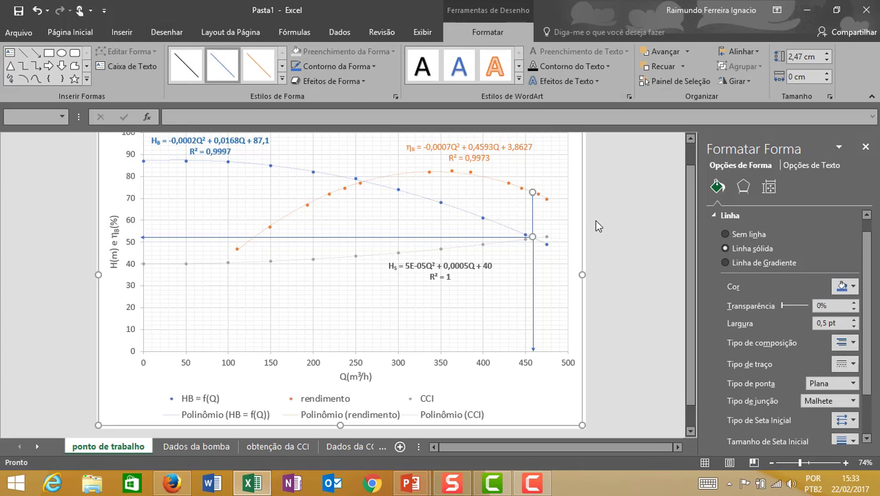
pyautogui.click(37, 52)
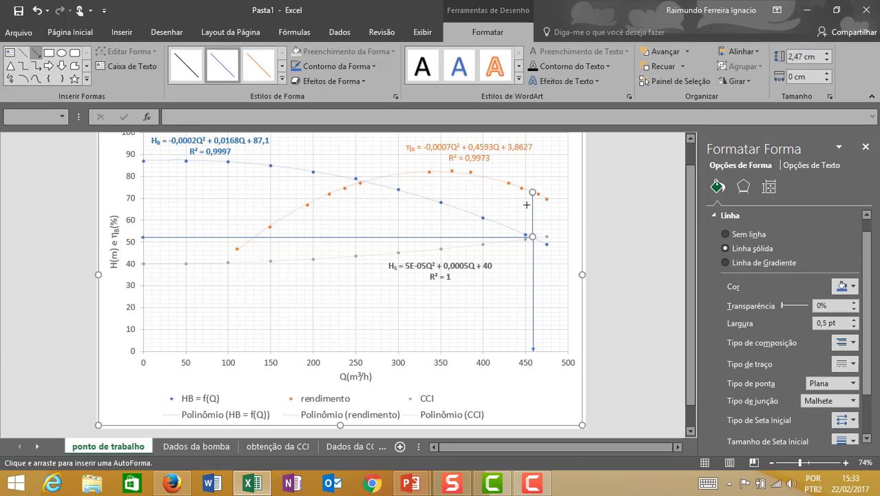
pyautogui.moveTo(531, 193); pyautogui.dragTo(143, 215)
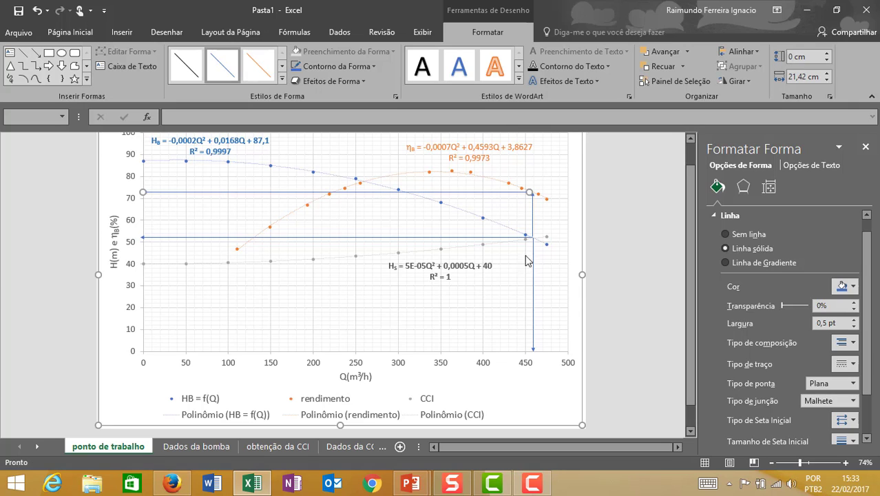
pyautogui.click(633, 279)
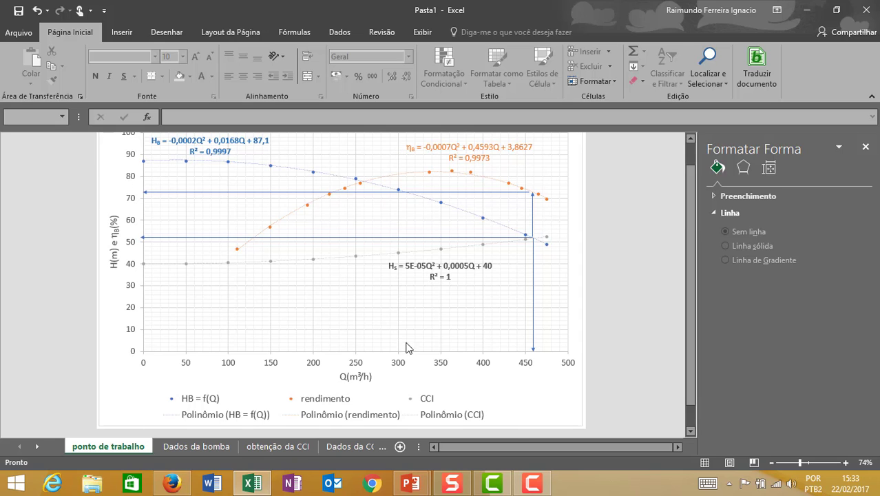
pyautogui.click(532, 487)
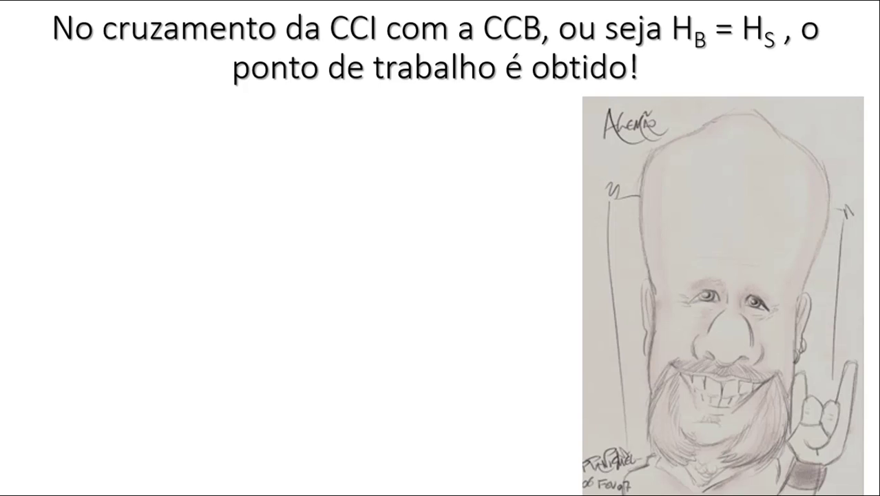
# Reveal the operating-point, Hs, efficiency and 99,4 kW pump power calculations, then advance.
pyautogui.press('Right')
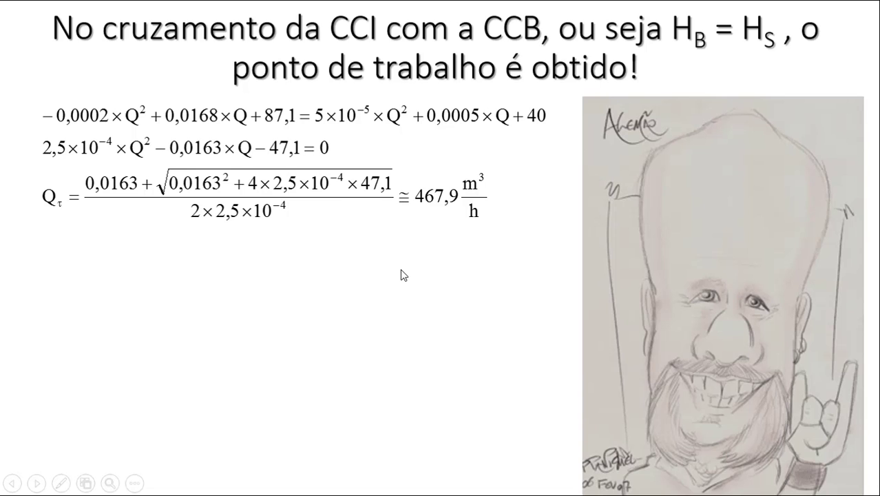
pyautogui.click(356, 243)
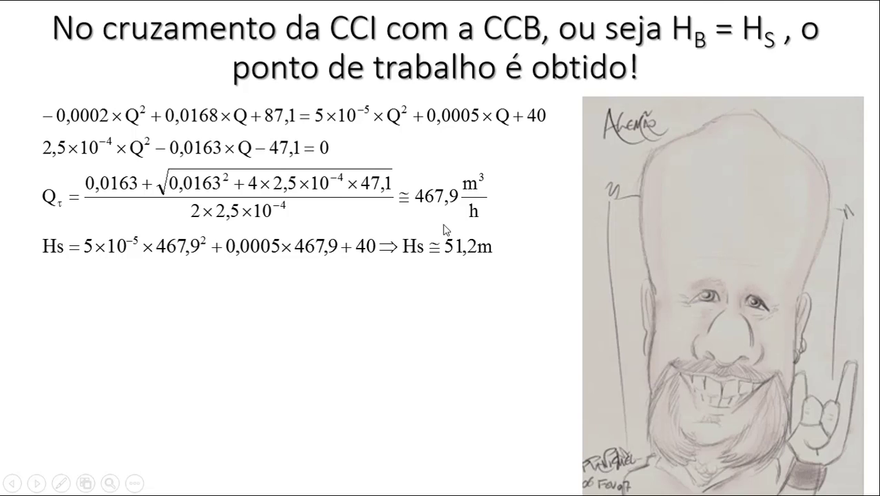
pyautogui.click(363, 319)
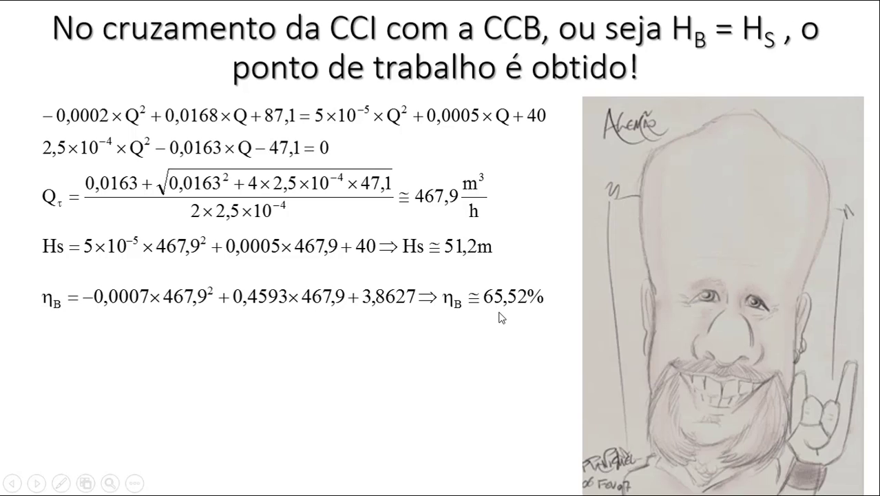
pyautogui.click(498, 354)
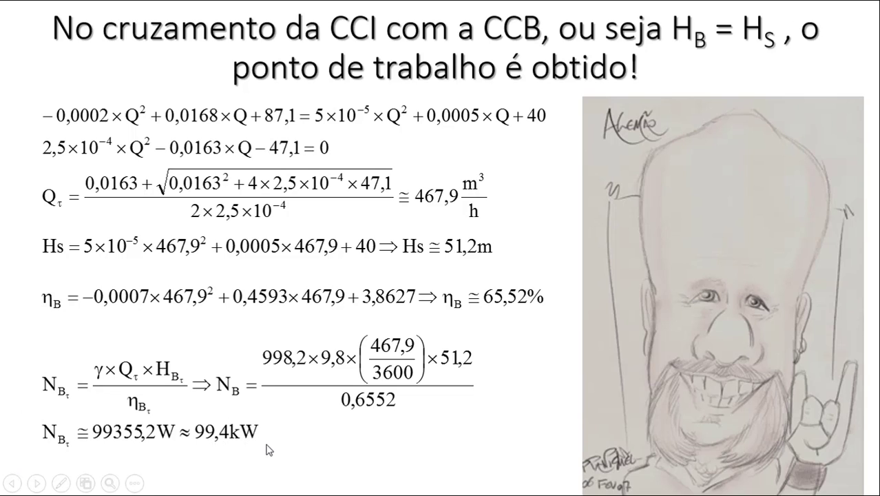
pyautogui.click(358, 456)
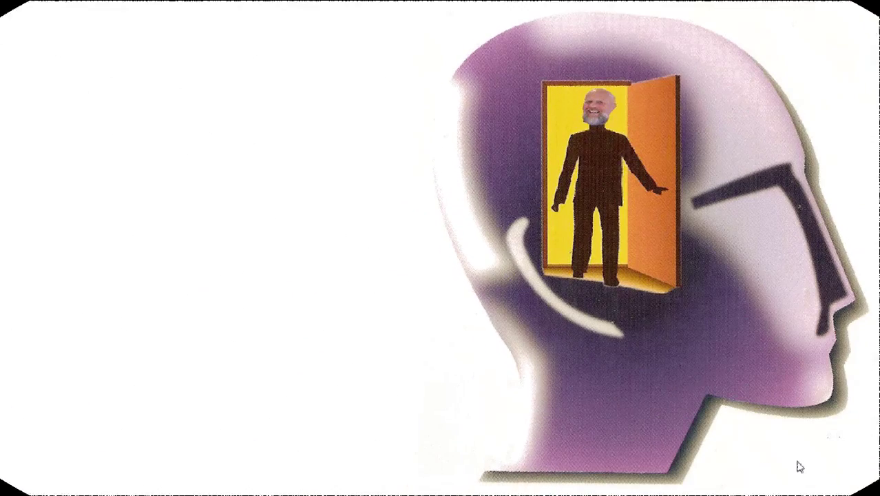